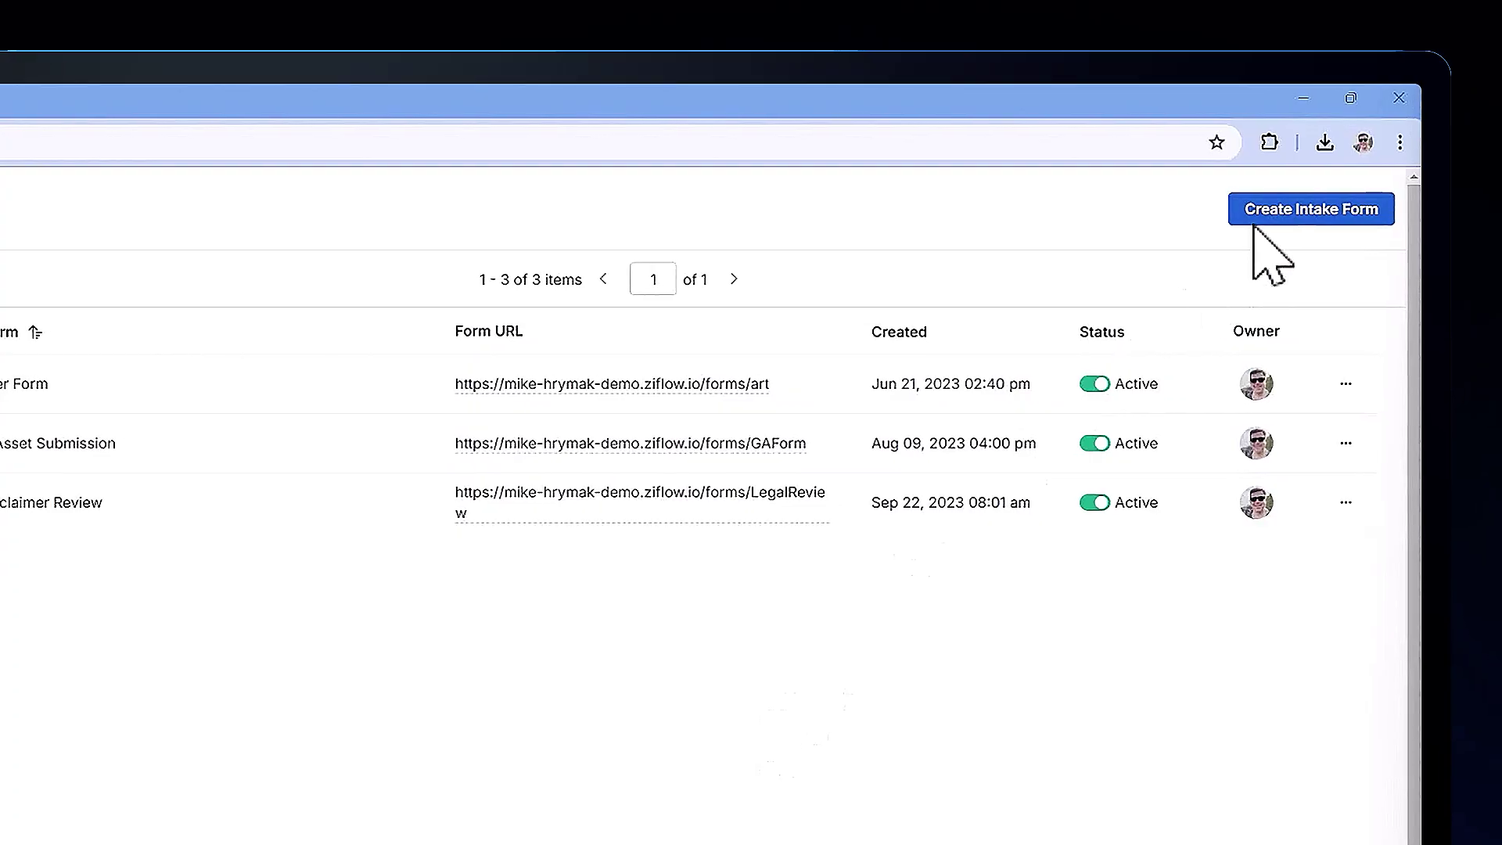
Create an intake form named Adventure Campaign Intake Form, slug AdventureCampaign, requiring email validation
{"action": "left_click", "coordinate": [1327, 209]}
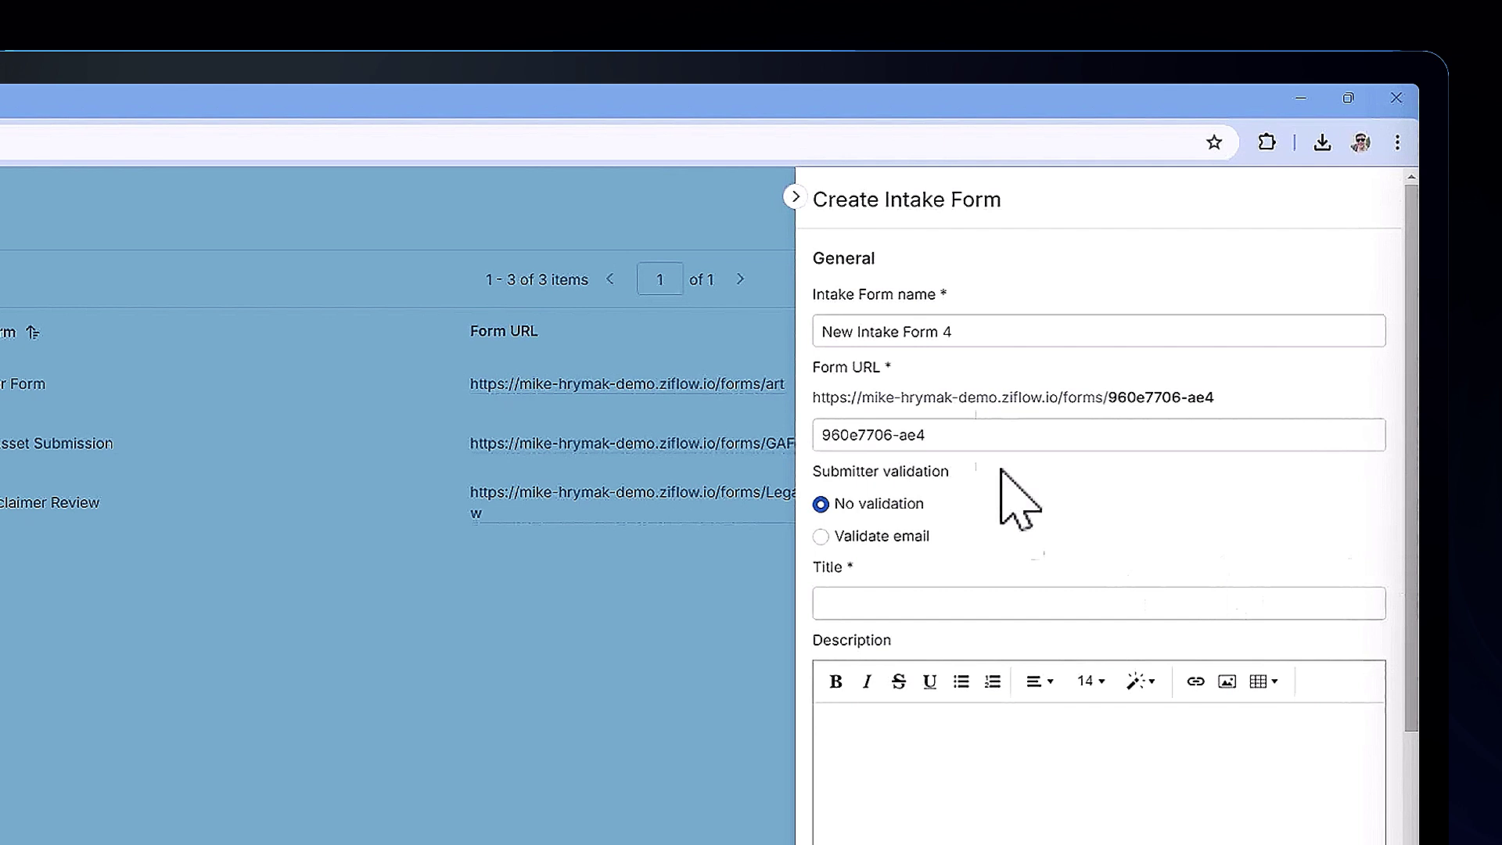
{"action": "left_click", "coordinate": [969, 331]}
{"action": "double_click", "coordinate": [968, 332]}
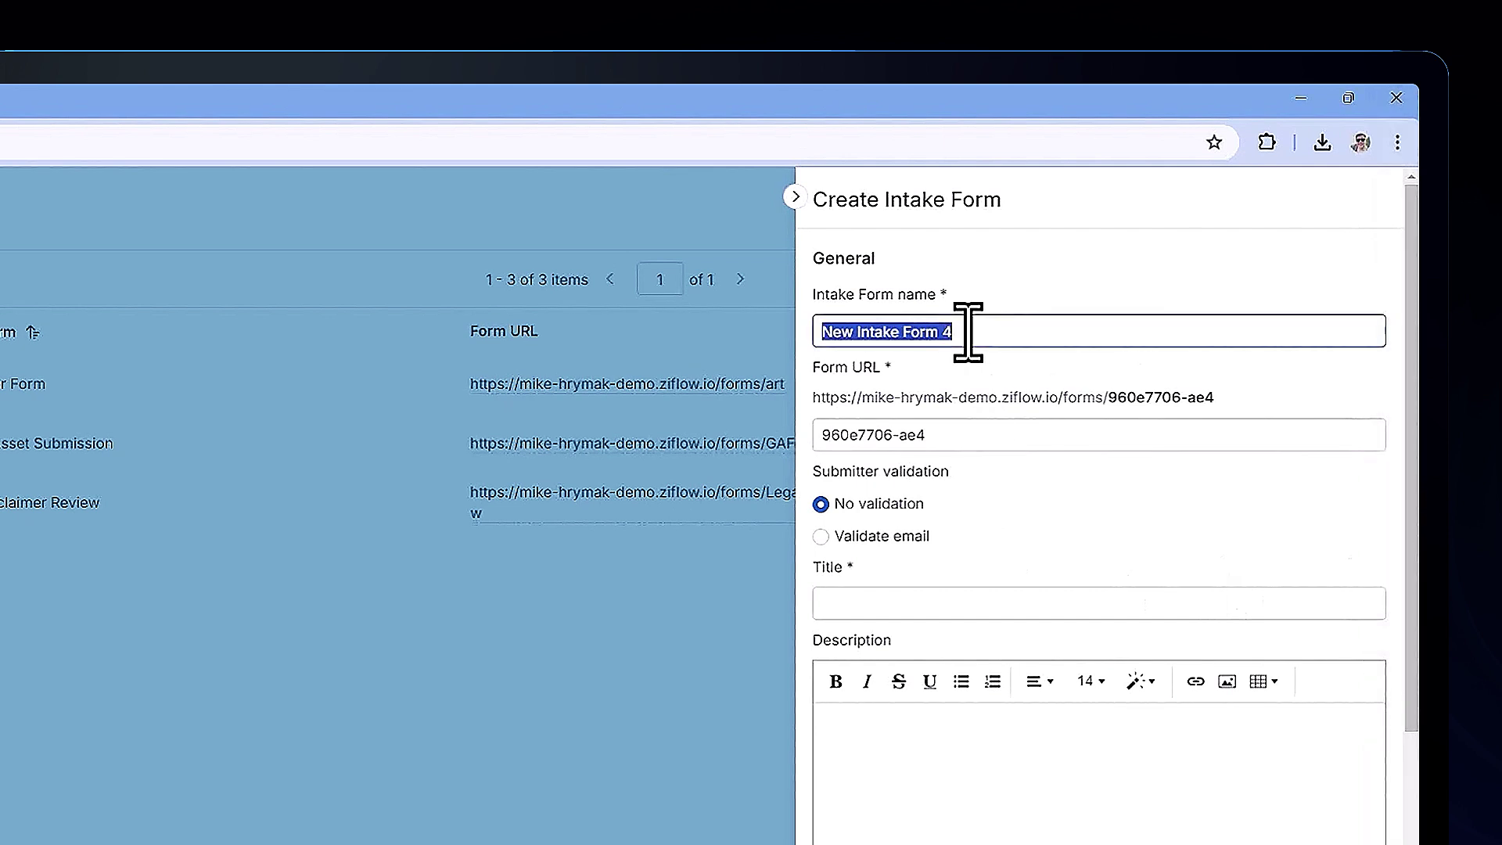
{"action": "type", "text": "Adventure Campaign Intake Form"}
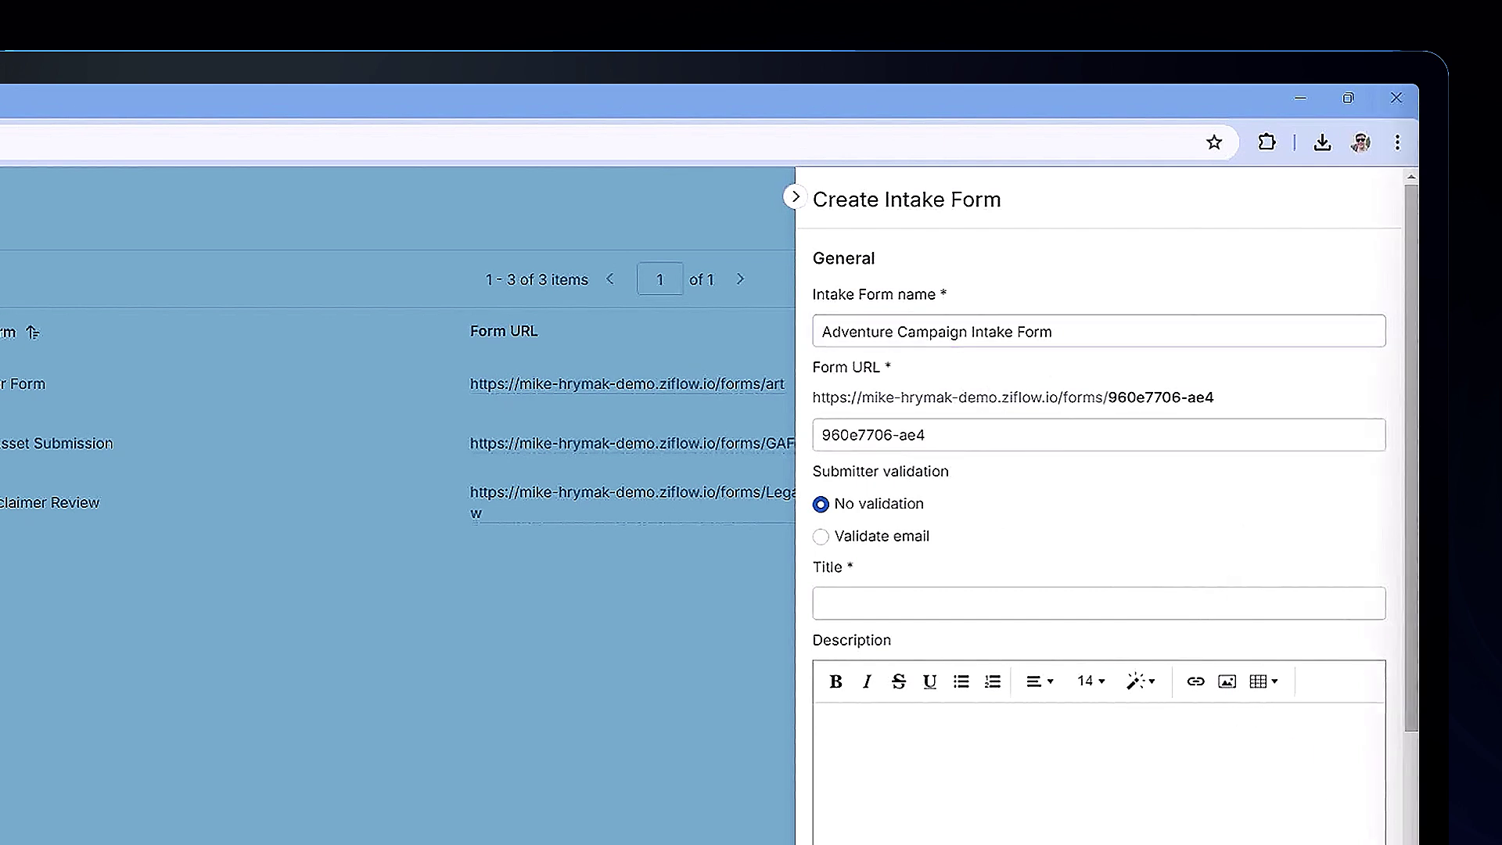
{"action": "left_click", "coordinate": [972, 434]}
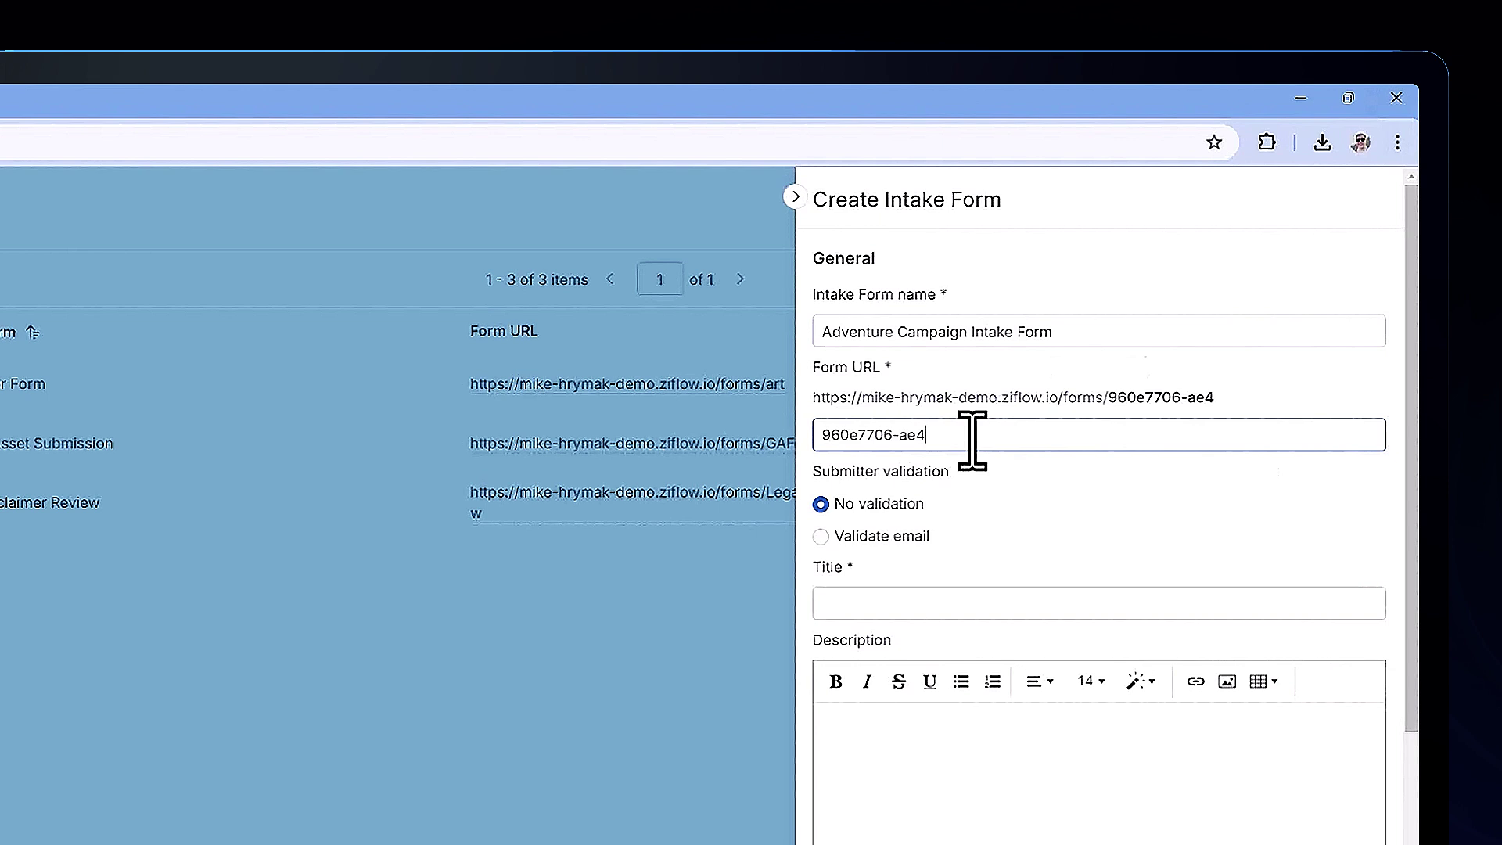
{"action": "double_click", "coordinate": [972, 435]}
{"action": "type", "text": "AdventureCampaign"}
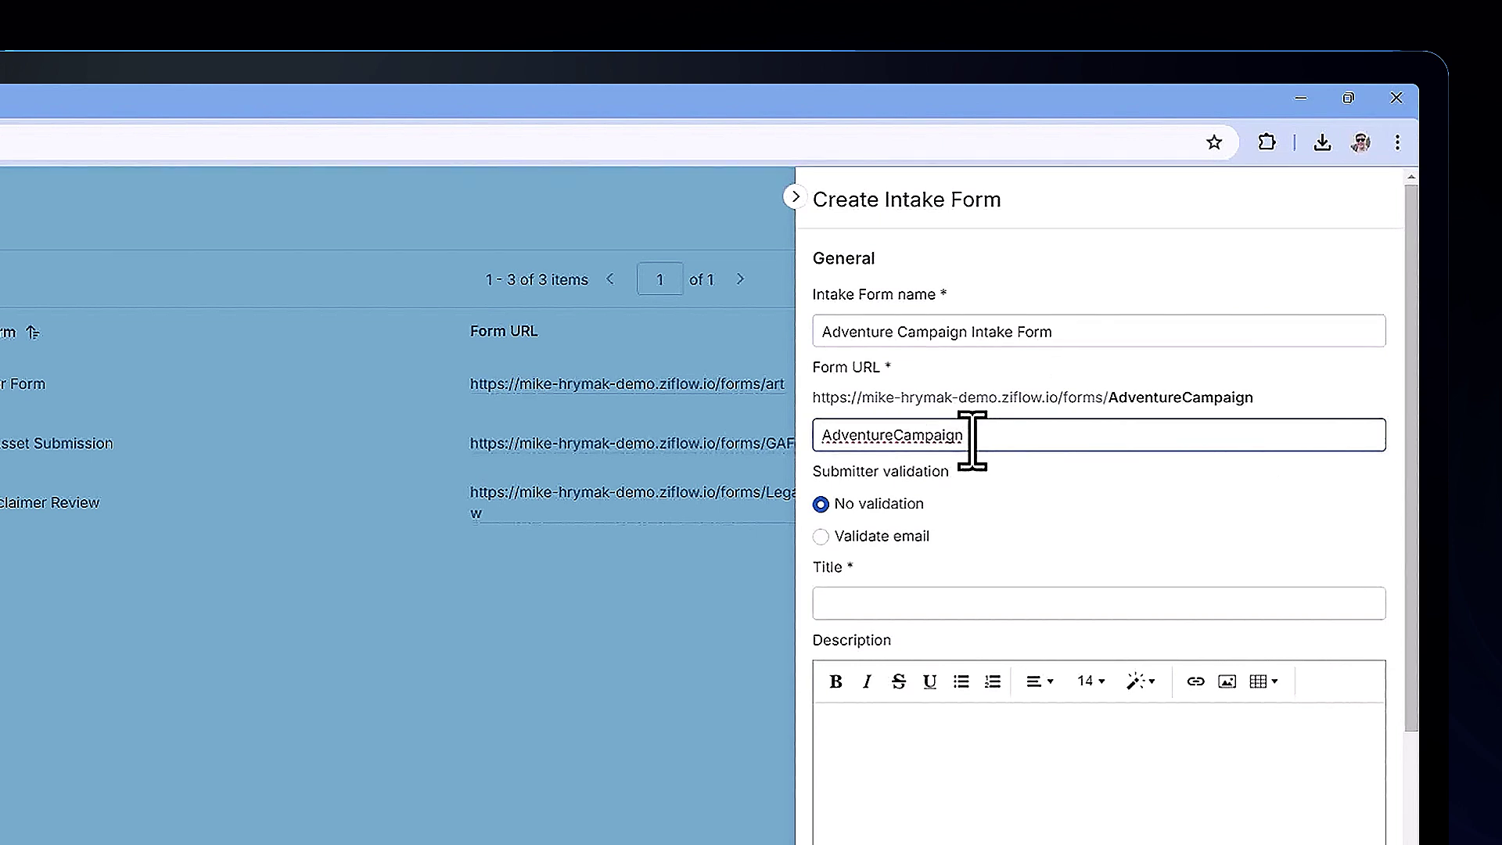
{"action": "left_click", "coordinate": [845, 536]}
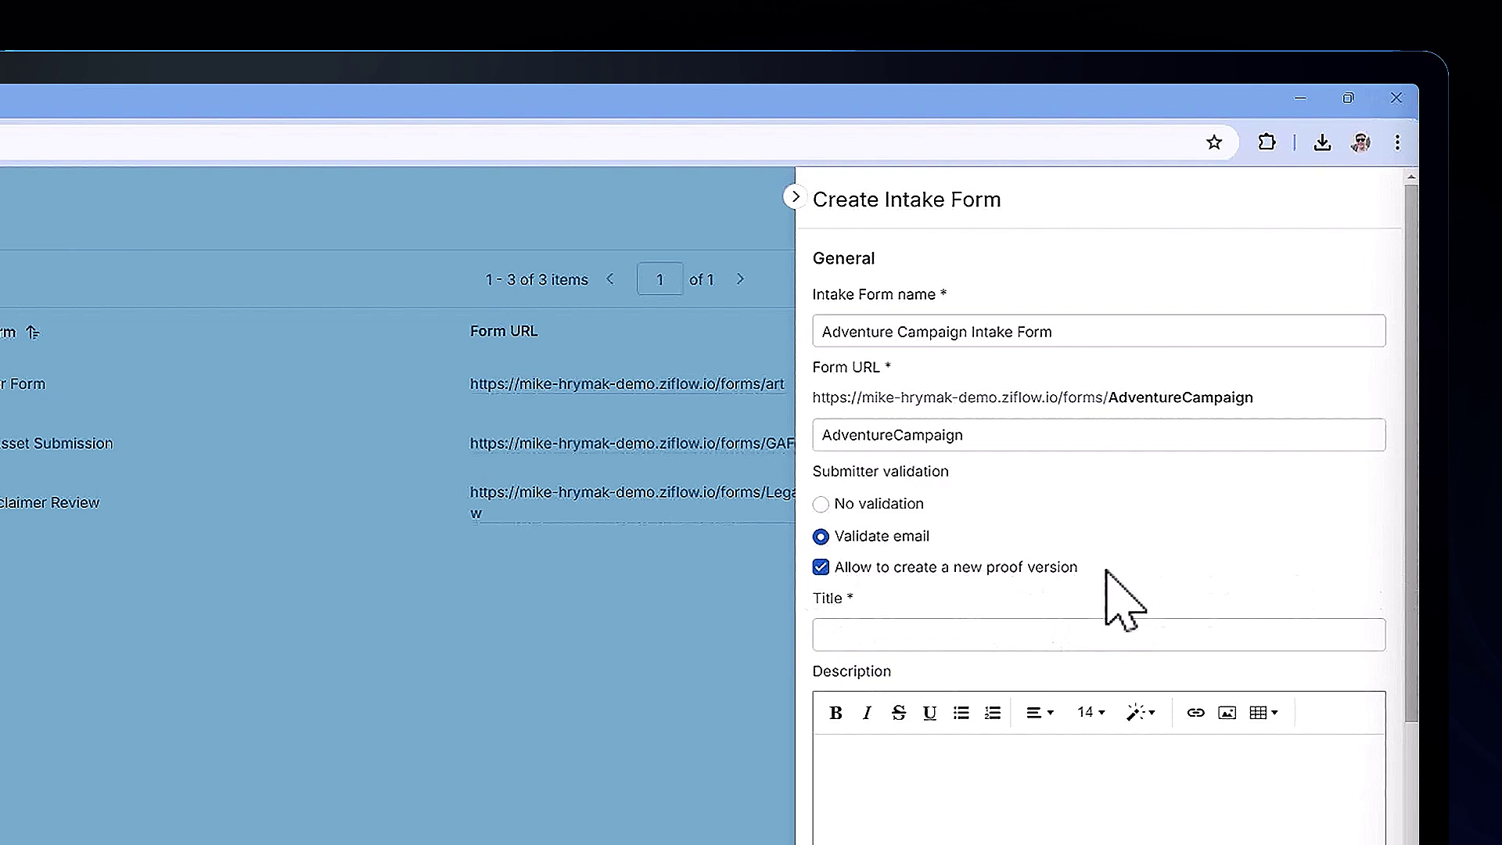
Paste the form title, a description split after 'remote destinations.', and a thank-you submission message
{"action": "left_click", "coordinate": [941, 634]}
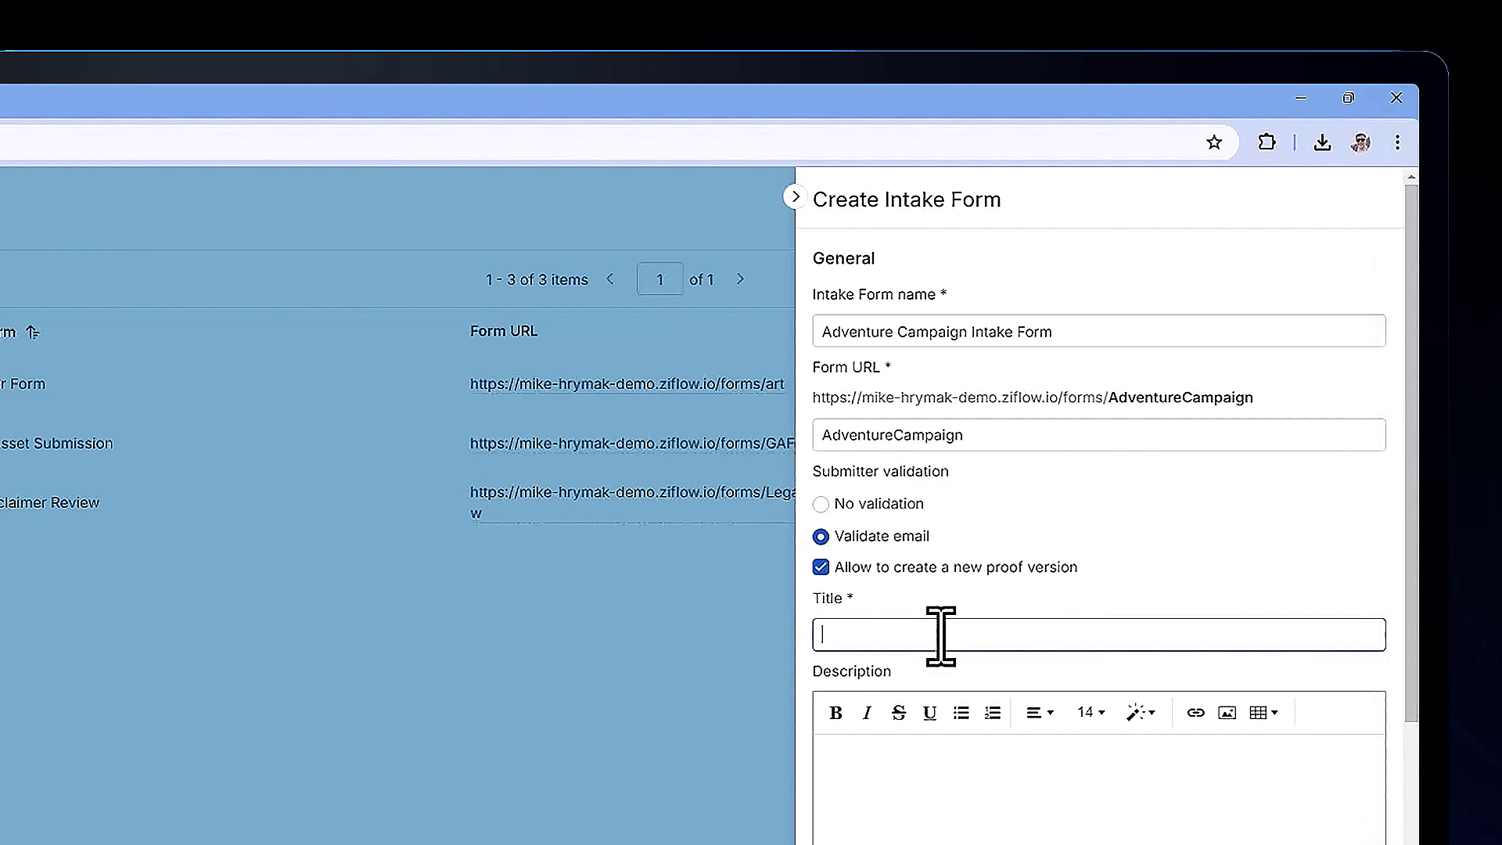
{"action": "type", "text": "Adventure Campaign Intake Form"}
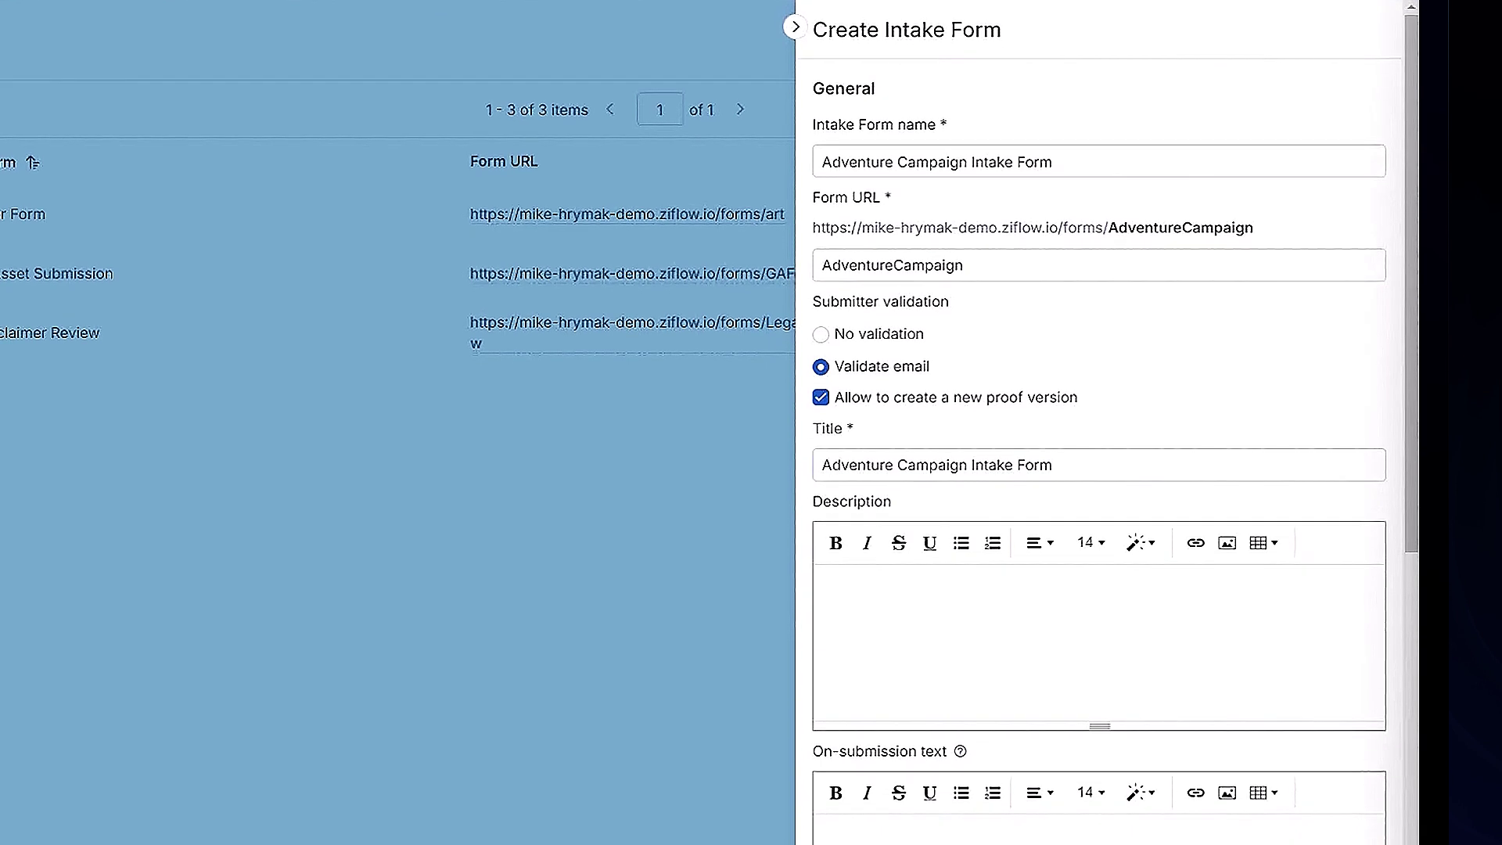
{"action": "left_click", "coordinate": [858, 604]}
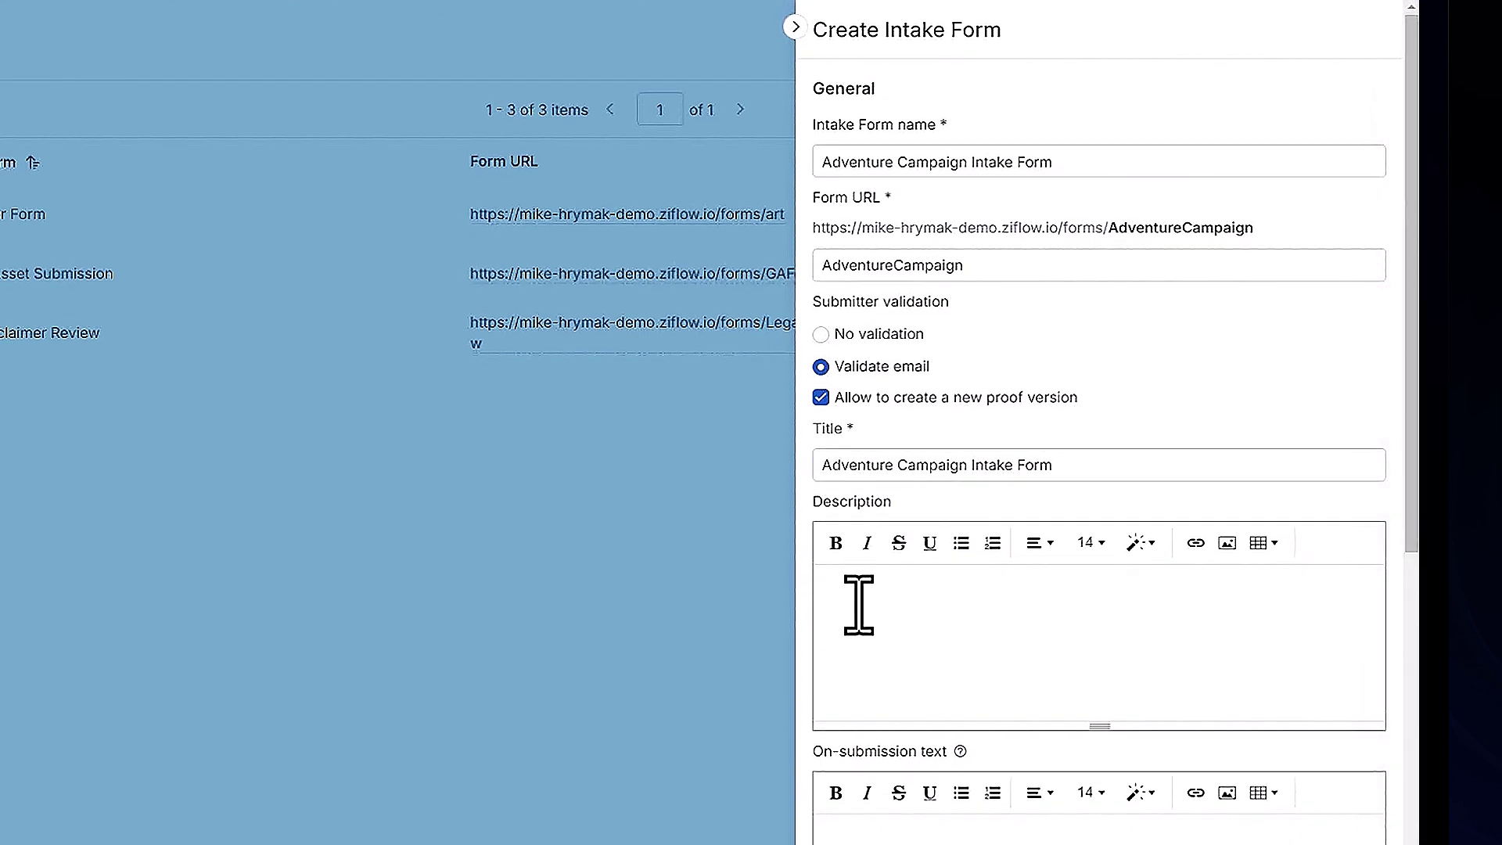
{"action": "type", "text": "For the past few years, Adventure has been a leading global travel company, specializing in innovative and creative itineraries to remote destinations. With this campaign, the company hopes to address concerns over traveling in a post-pandemic world and inspire their clients to reach even further destinations."}
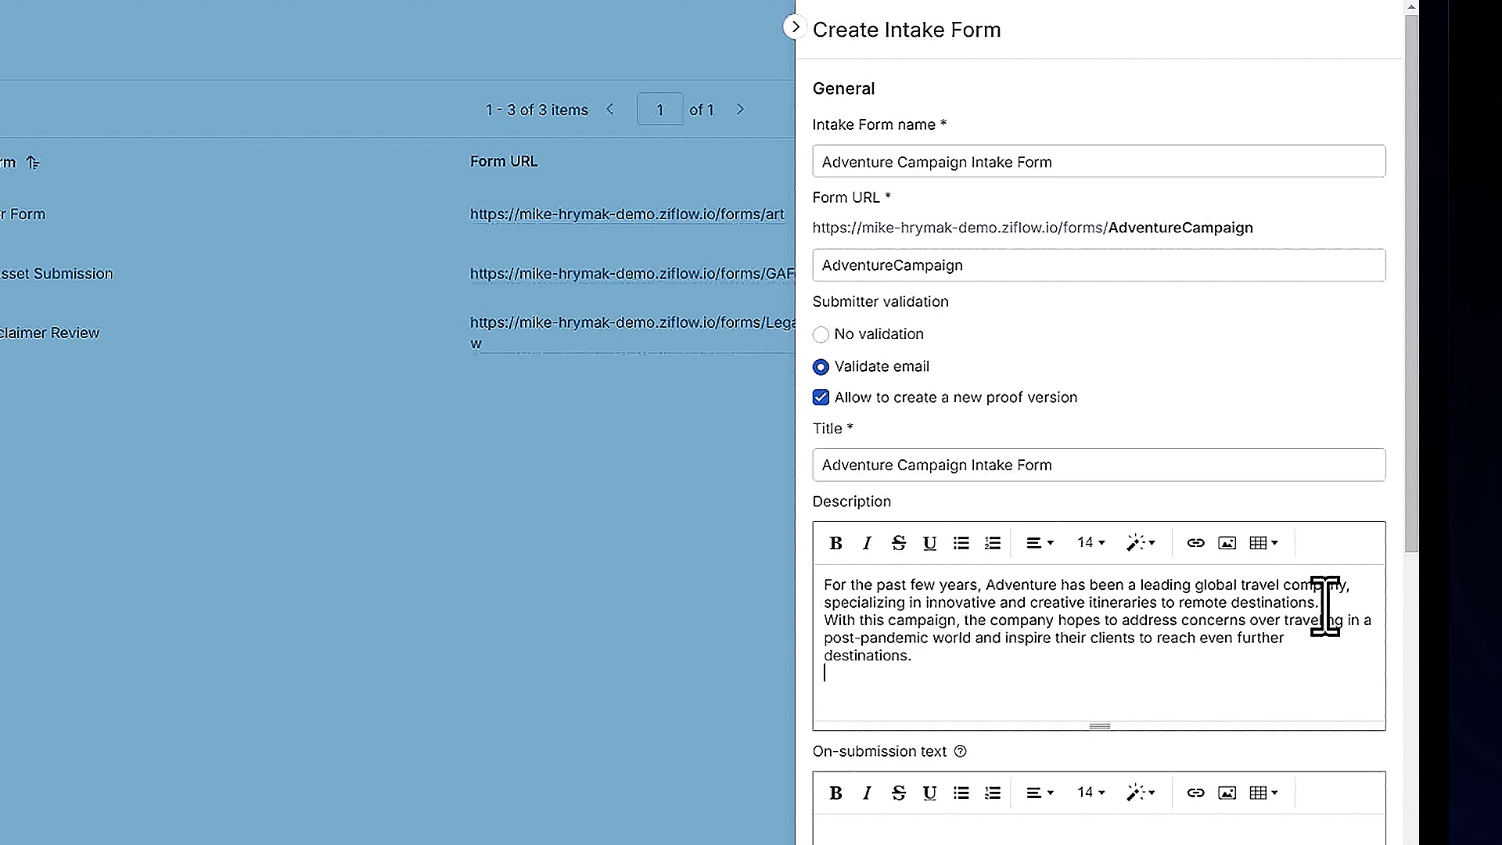
{"action": "left_click", "coordinate": [1327, 603]}
{"action": "key", "text": "Return"}
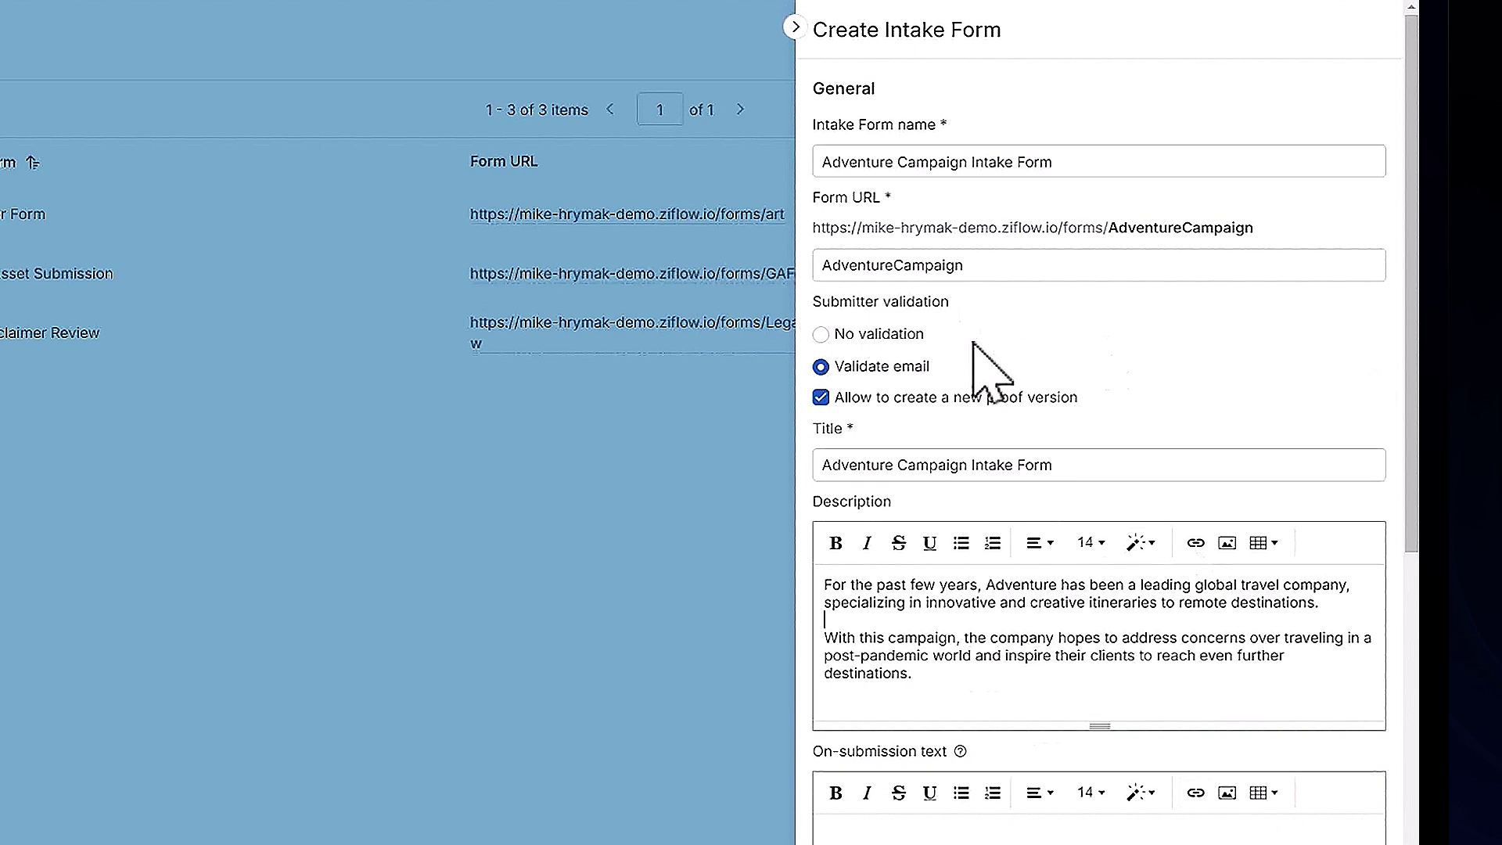
{"action": "scroll", "coordinate": [972, 369], "scroll_direction": "down", "scroll_amount": 3}
{"action": "left_click", "coordinate": [972, 564]}
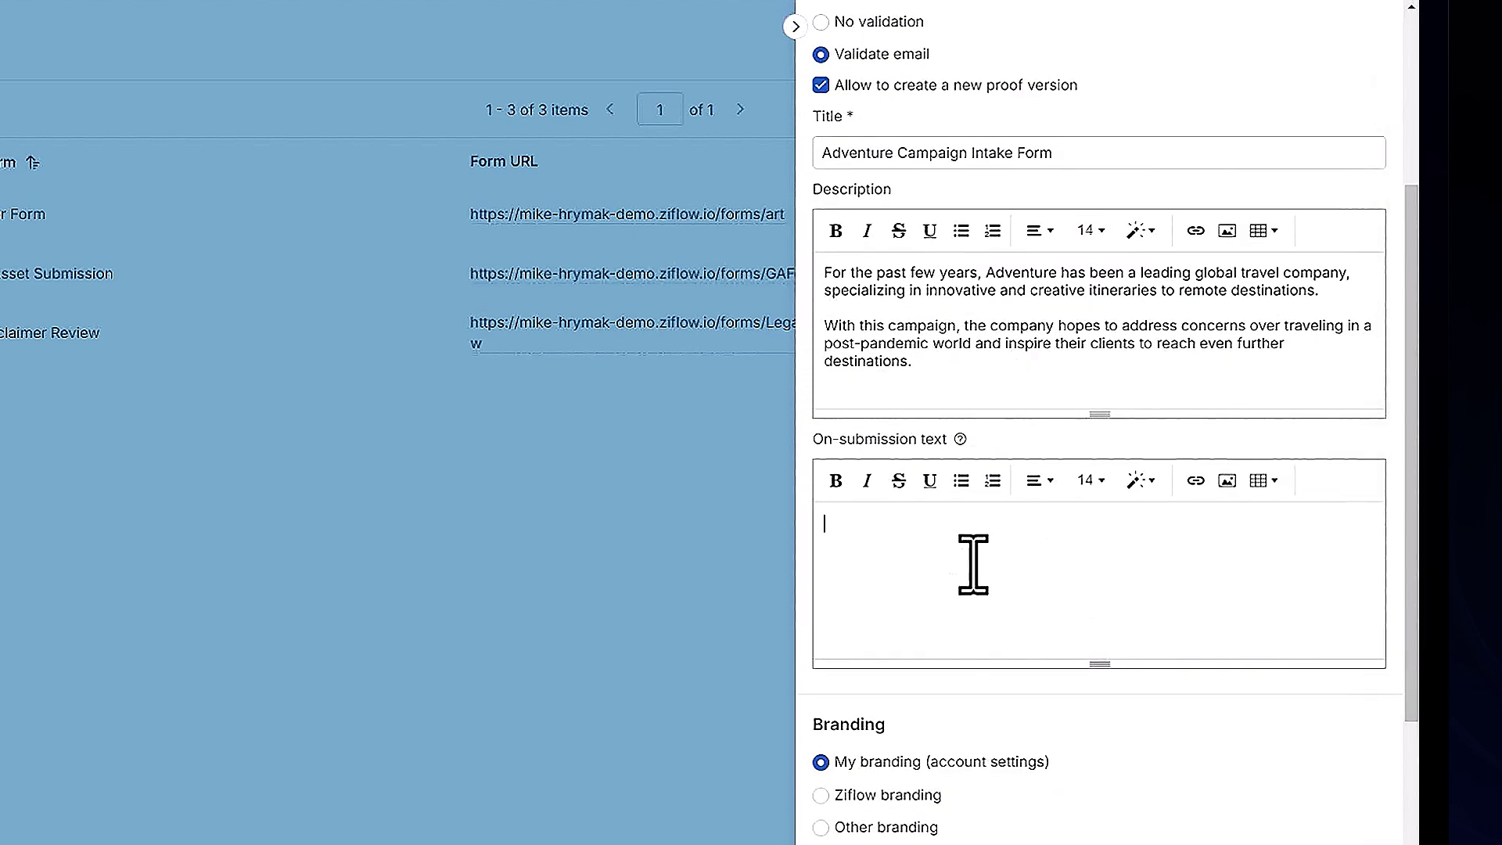
{"action": "type", "text": "Thank you for your submission! We will reach back out after our team has had a chance to review. Please allow 3-5 business days for feedback to be collected."}
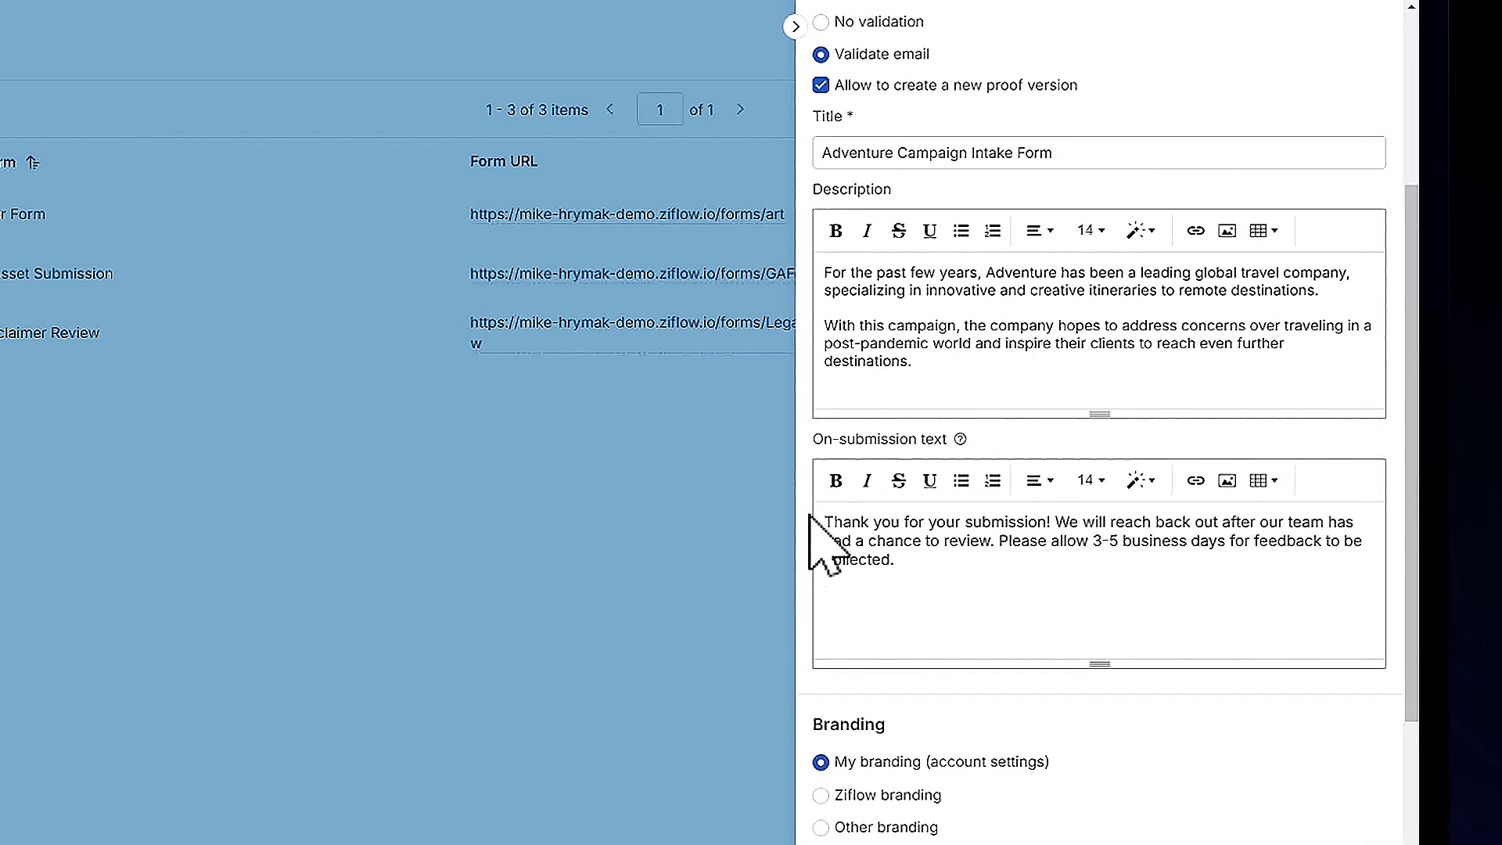
{"action": "scroll", "coordinate": [1060, 572], "scroll_direction": "down", "scroll_amount": 3}
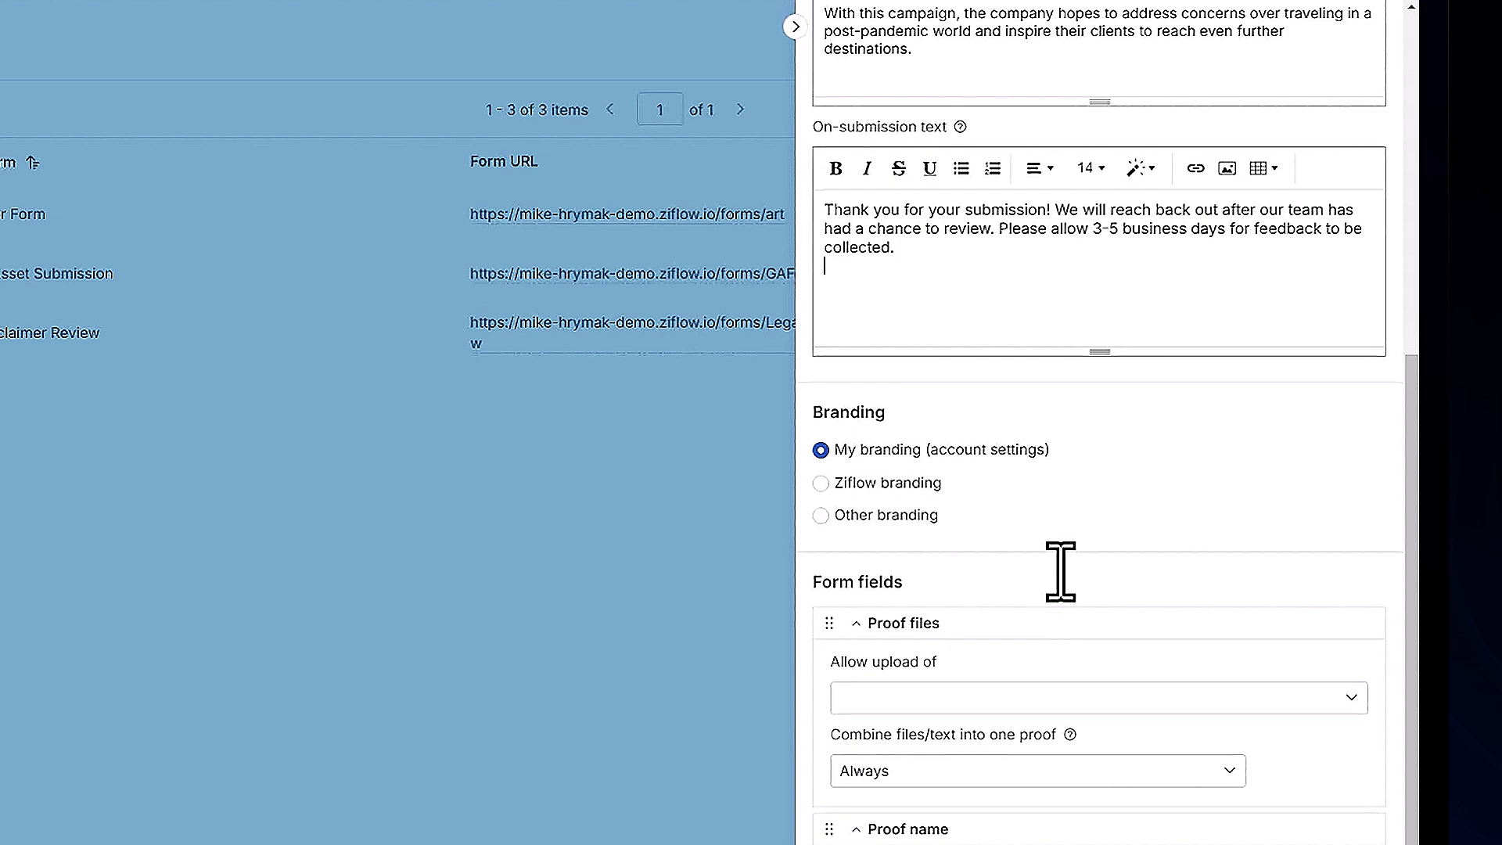
Switch to custom branding with the Adventure PNG logo and background colour #004879
{"action": "left_click", "coordinate": [886, 514]}
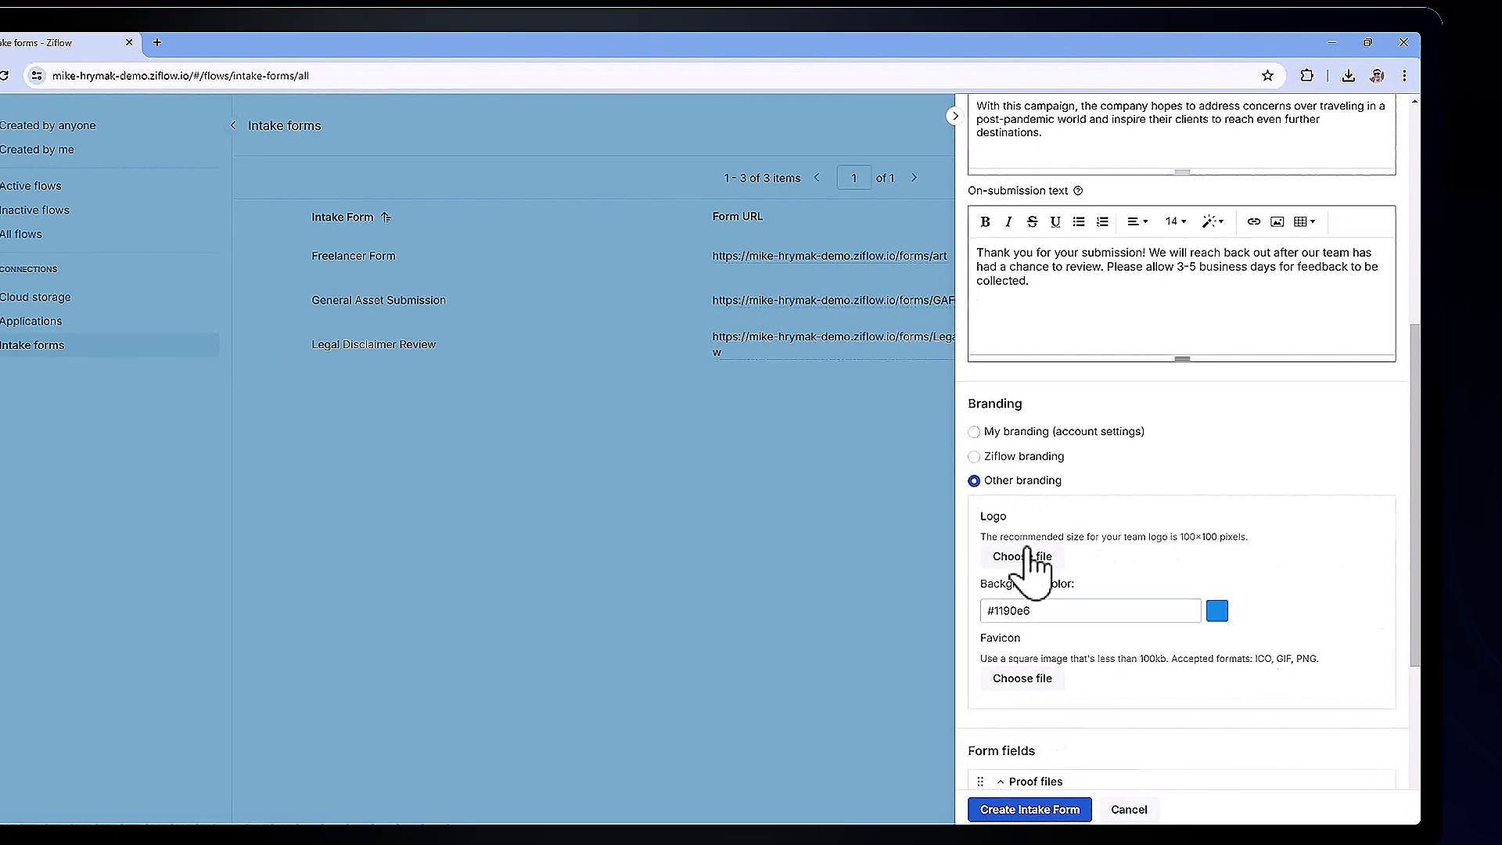
{"action": "left_click", "coordinate": [1023, 557]}
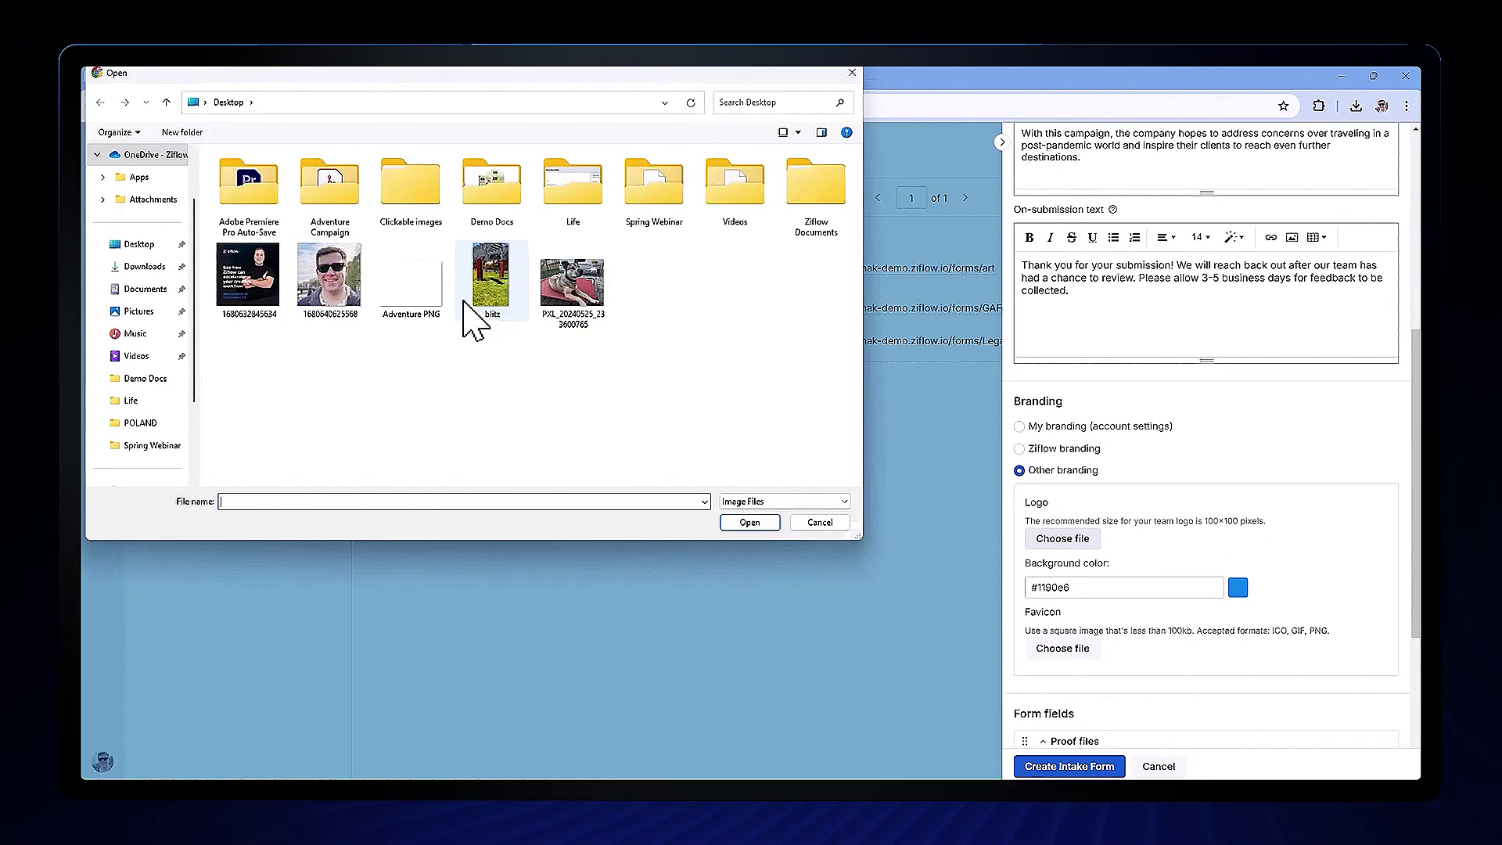
{"action": "double_click", "coordinate": [411, 282]}
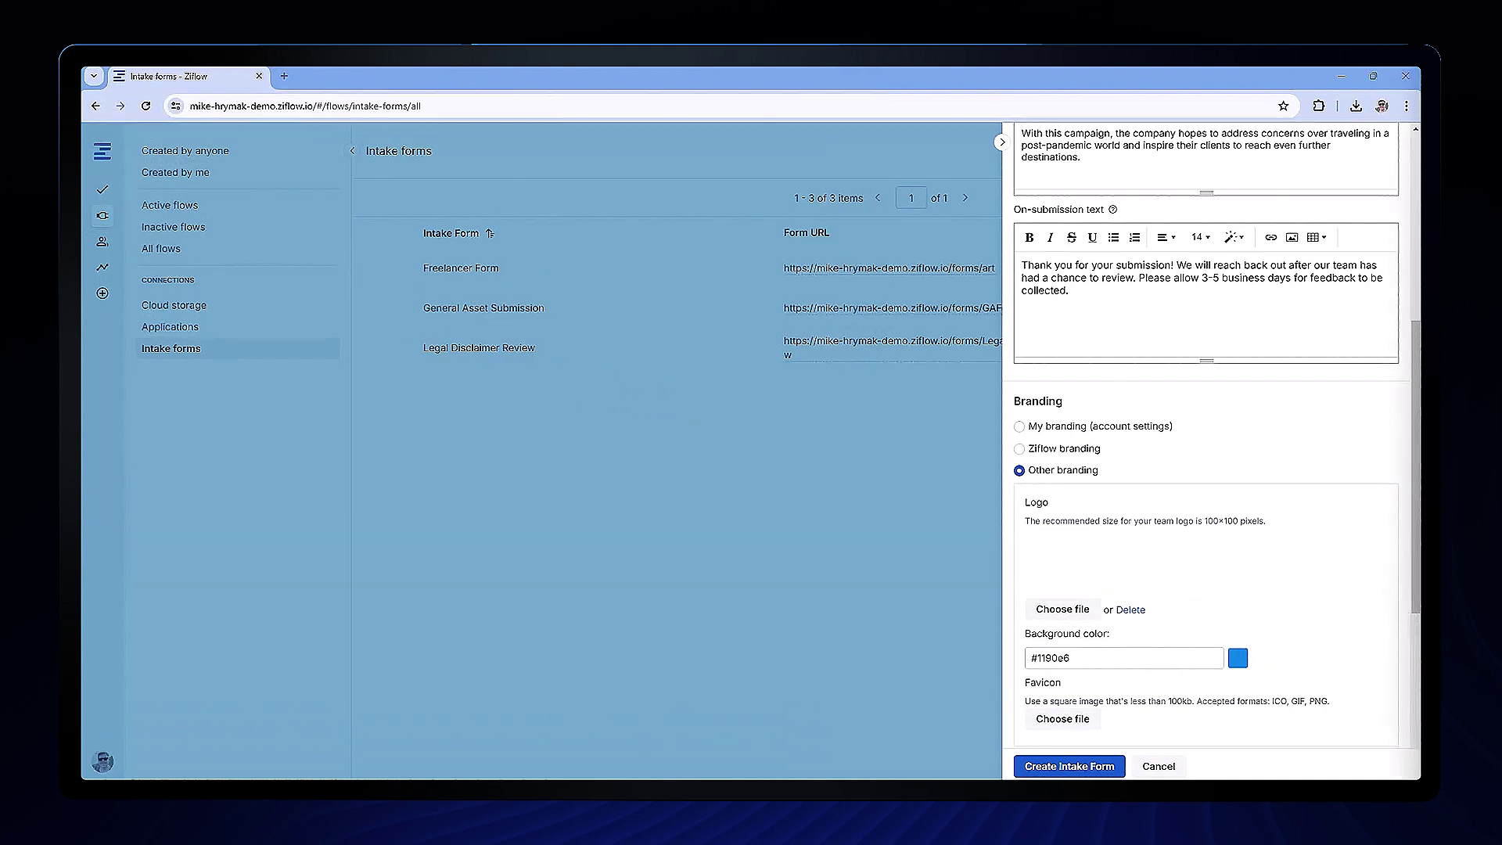
{"action": "double_click", "coordinate": [1125, 658]}
{"action": "type", "text": "#004879"}
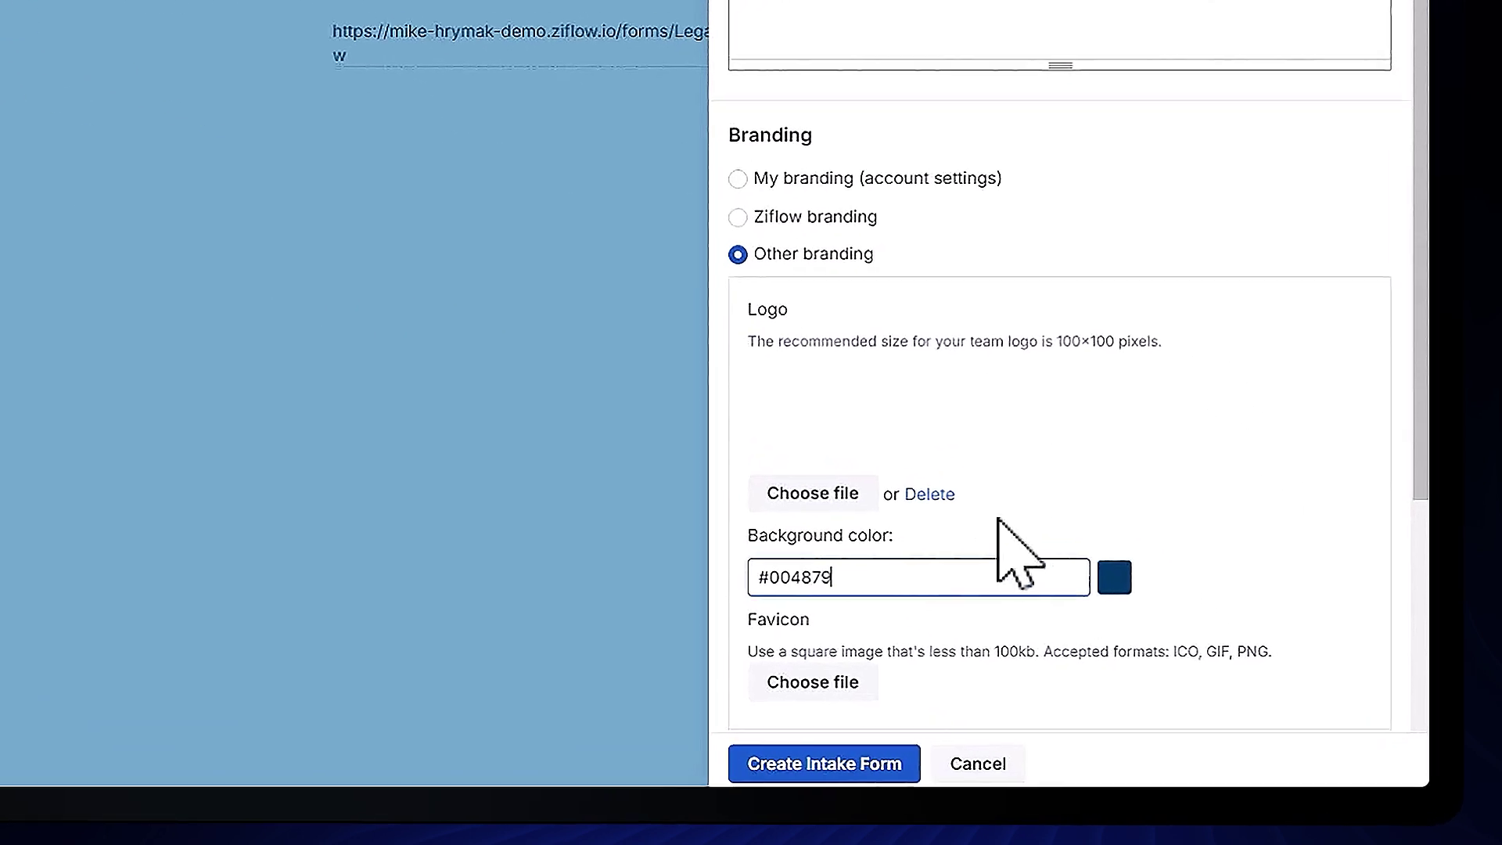
{"action": "scroll", "coordinate": [1203, 375], "scroll_direction": "down", "scroll_amount": 5}
{"action": "scroll", "coordinate": [1202, 376], "scroll_direction": "down", "scroll_amount": 5}
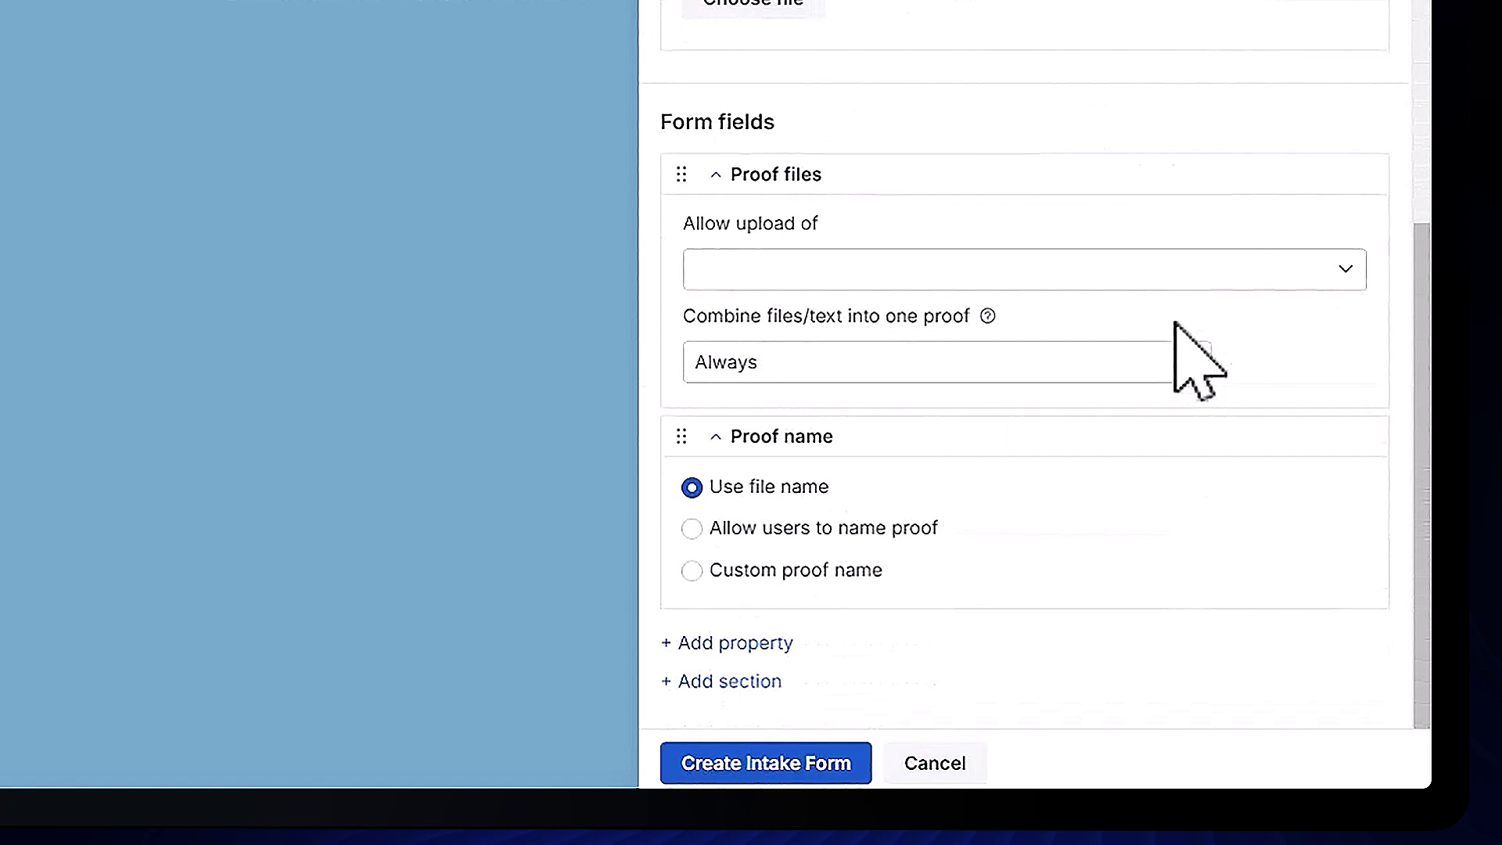
Allow Files, Text and URL uploads in the proof files field
{"action": "left_click", "coordinate": [1127, 271]}
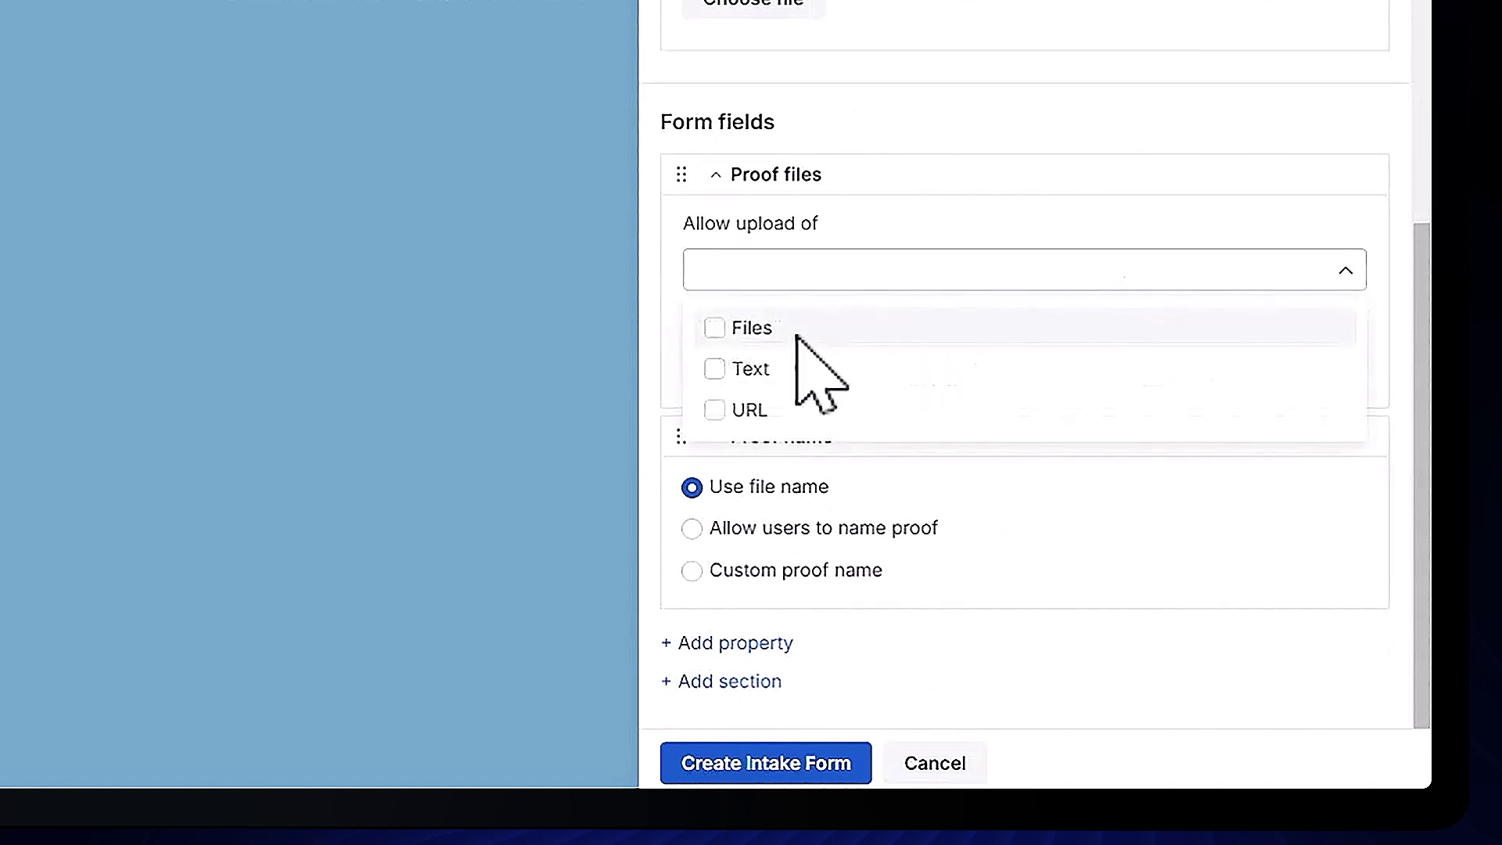
{"action": "left_click", "coordinate": [715, 328]}
{"action": "left_click", "coordinate": [715, 371]}
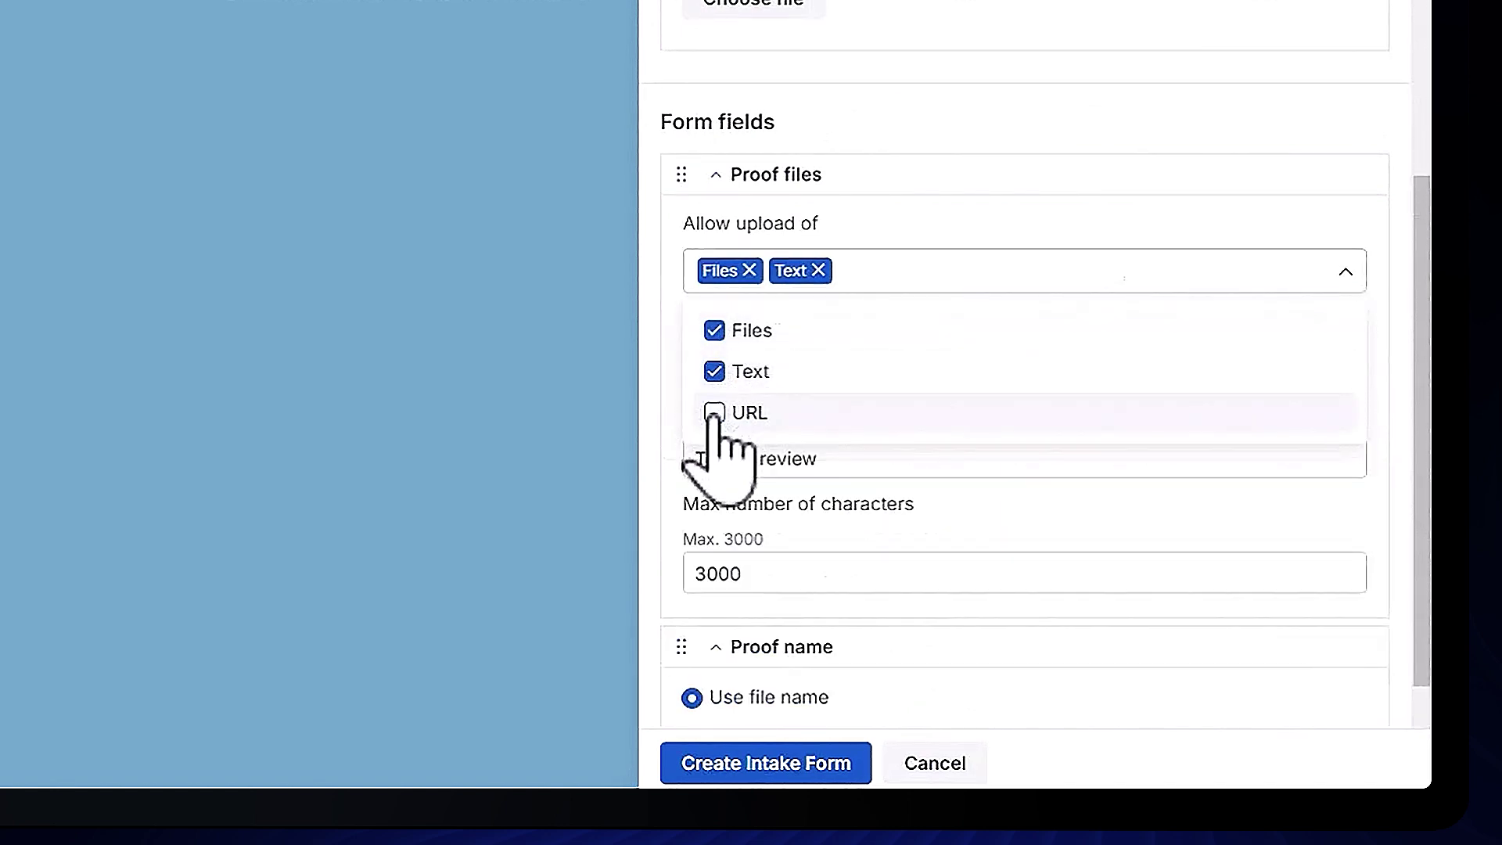
{"action": "left_click", "coordinate": [716, 411]}
{"action": "left_click", "coordinate": [963, 224]}
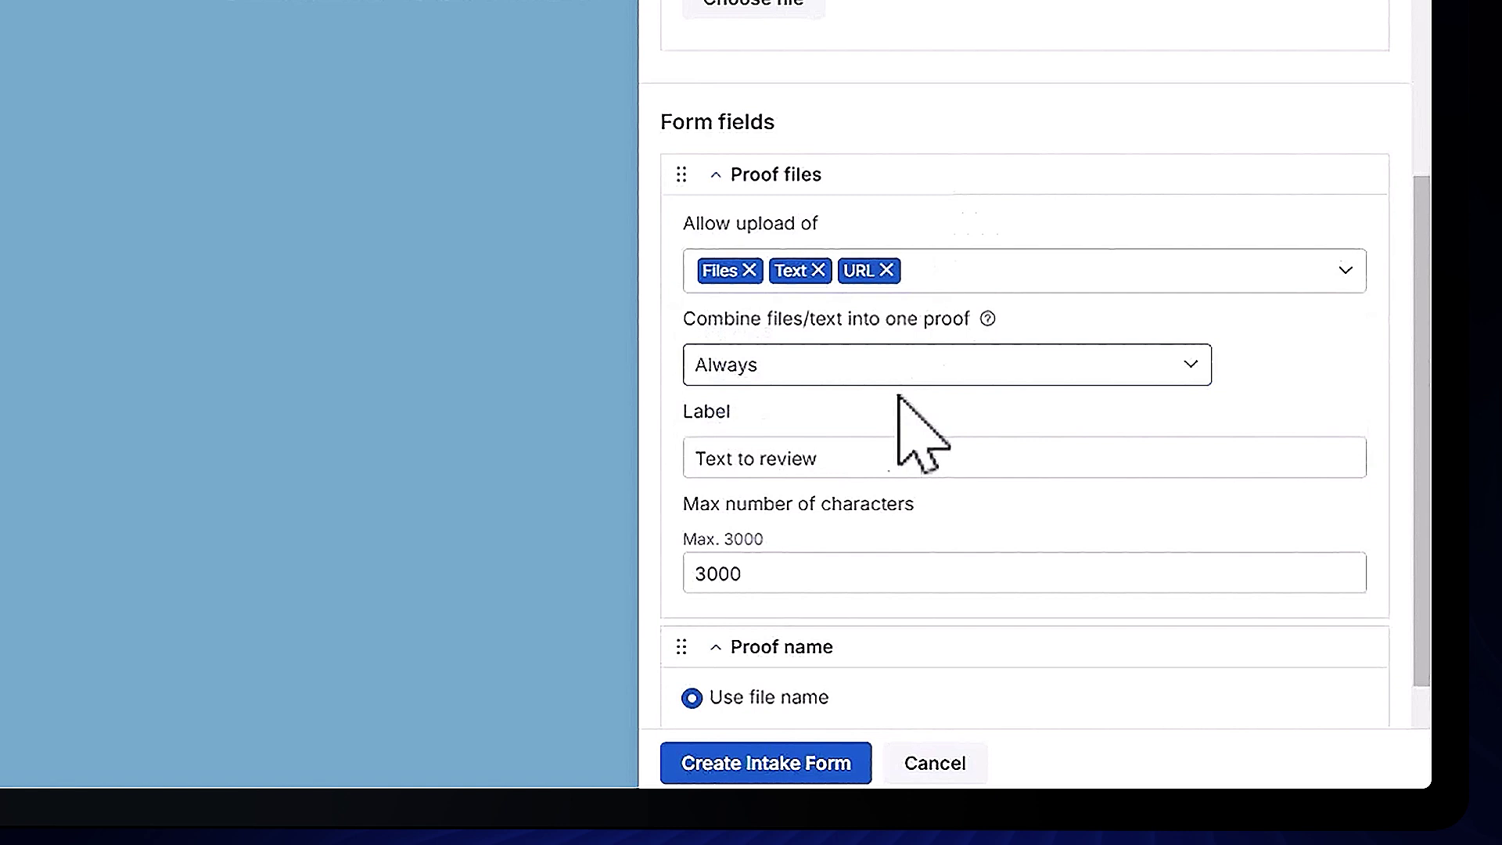
{"action": "scroll", "coordinate": [872, 451], "scroll_direction": "down", "scroll_amount": 2}
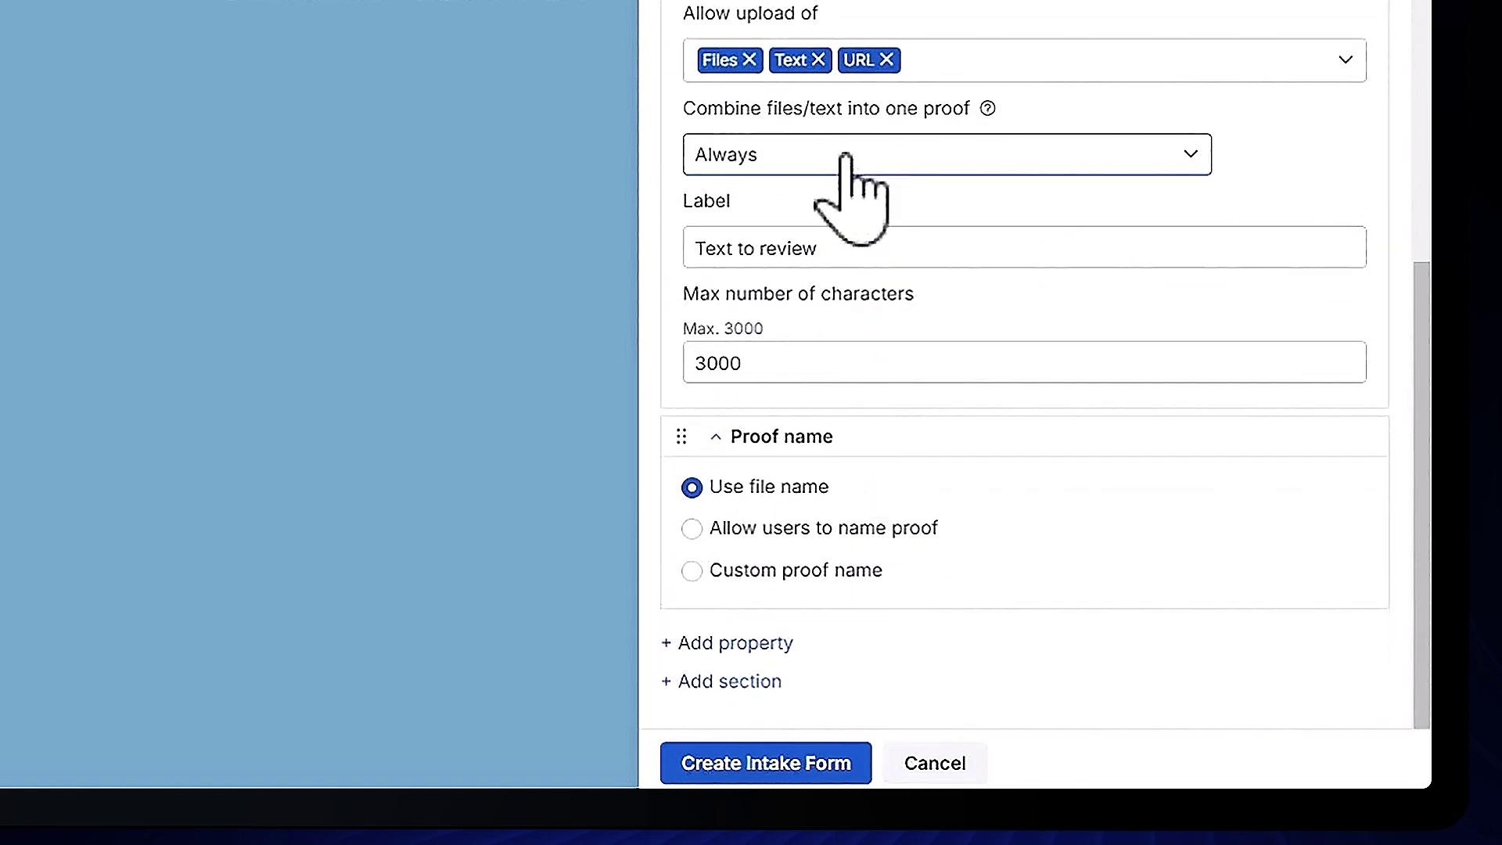
Keep Combine files/text on Always and let users name their own proofs
{"action": "left_click", "coordinate": [857, 153]}
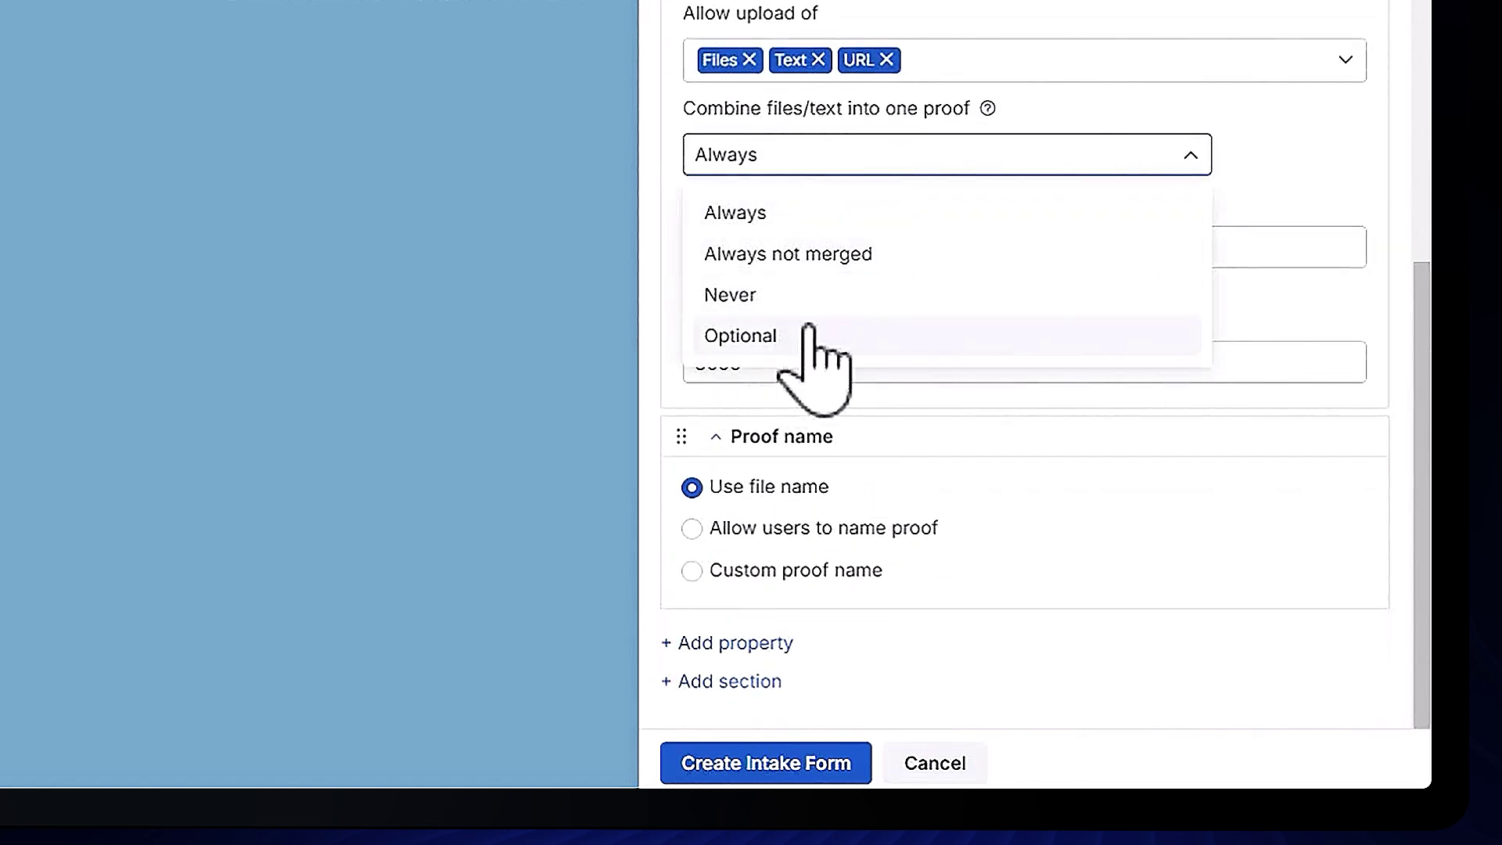
{"action": "left_click", "coordinate": [1291, 188]}
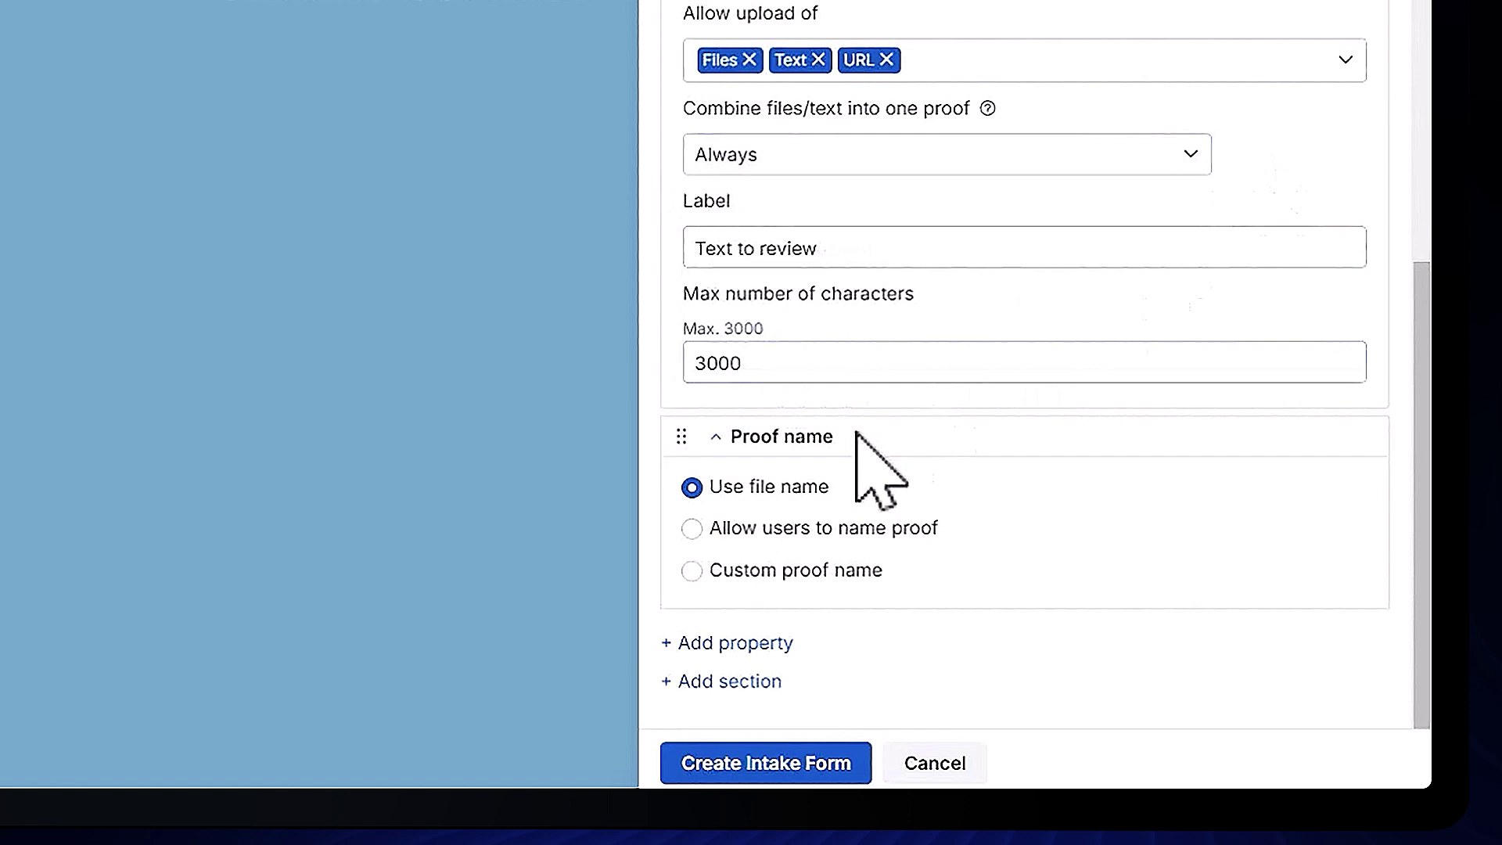
{"action": "left_click", "coordinate": [693, 529]}
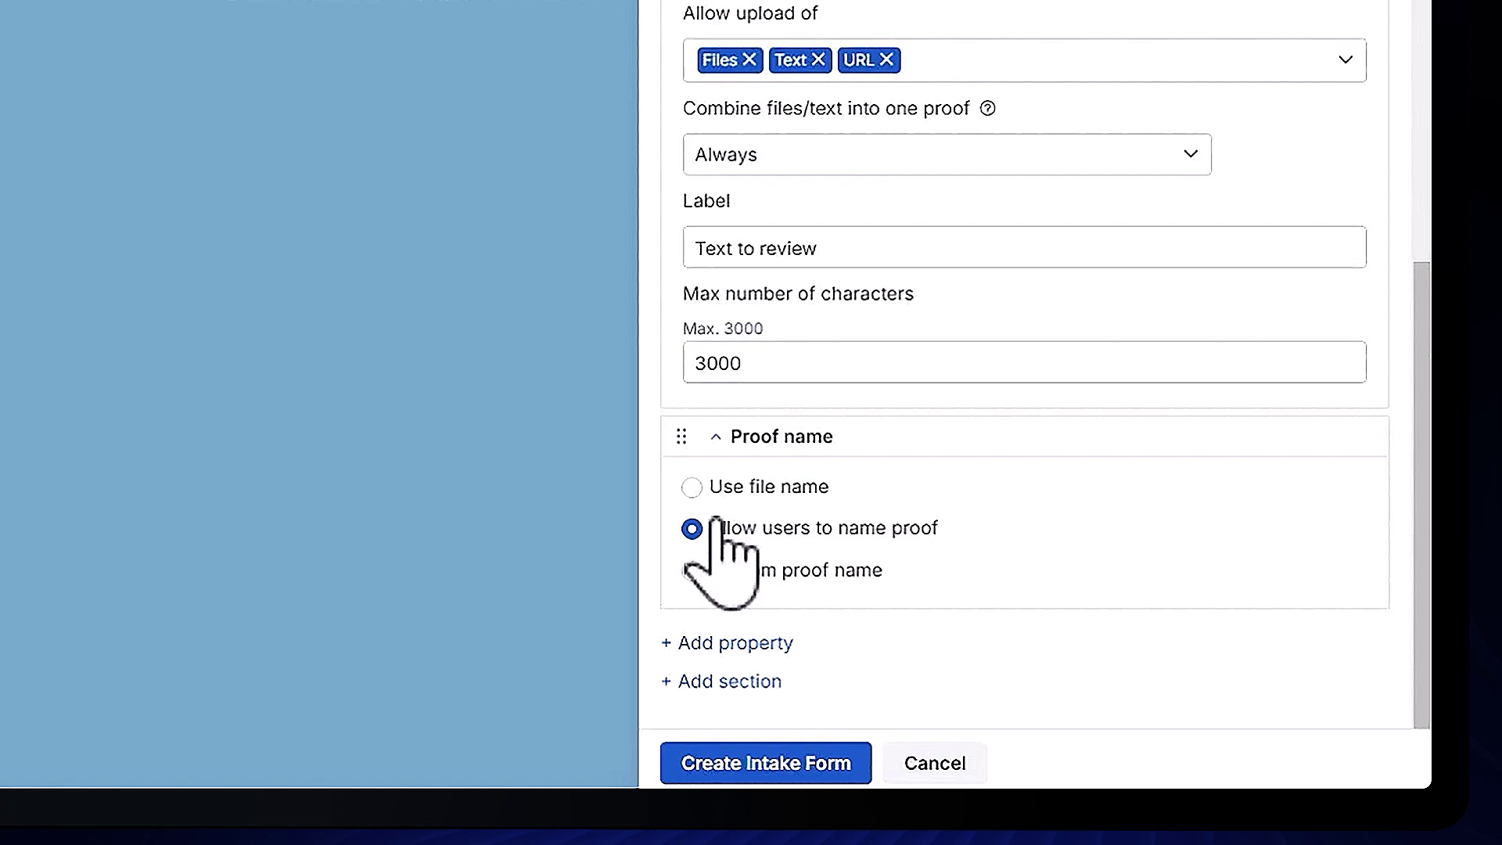
Add a Language property to the intake form
{"action": "left_click", "coordinate": [716, 644]}
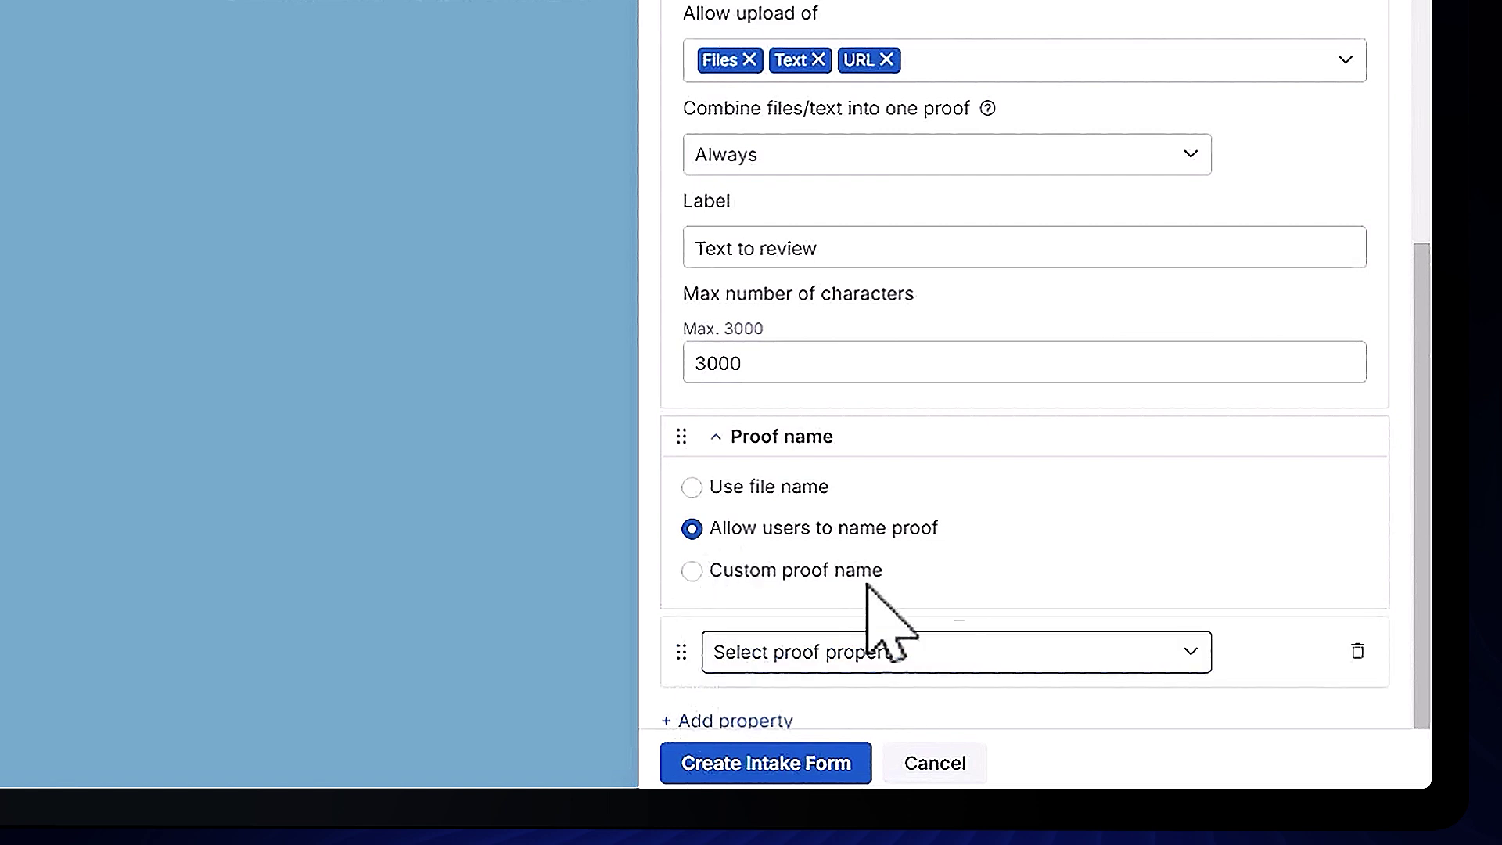
{"action": "scroll", "coordinate": [874, 612], "scroll_direction": "down", "scroll_amount": 1}
{"action": "left_click", "coordinate": [927, 574]}
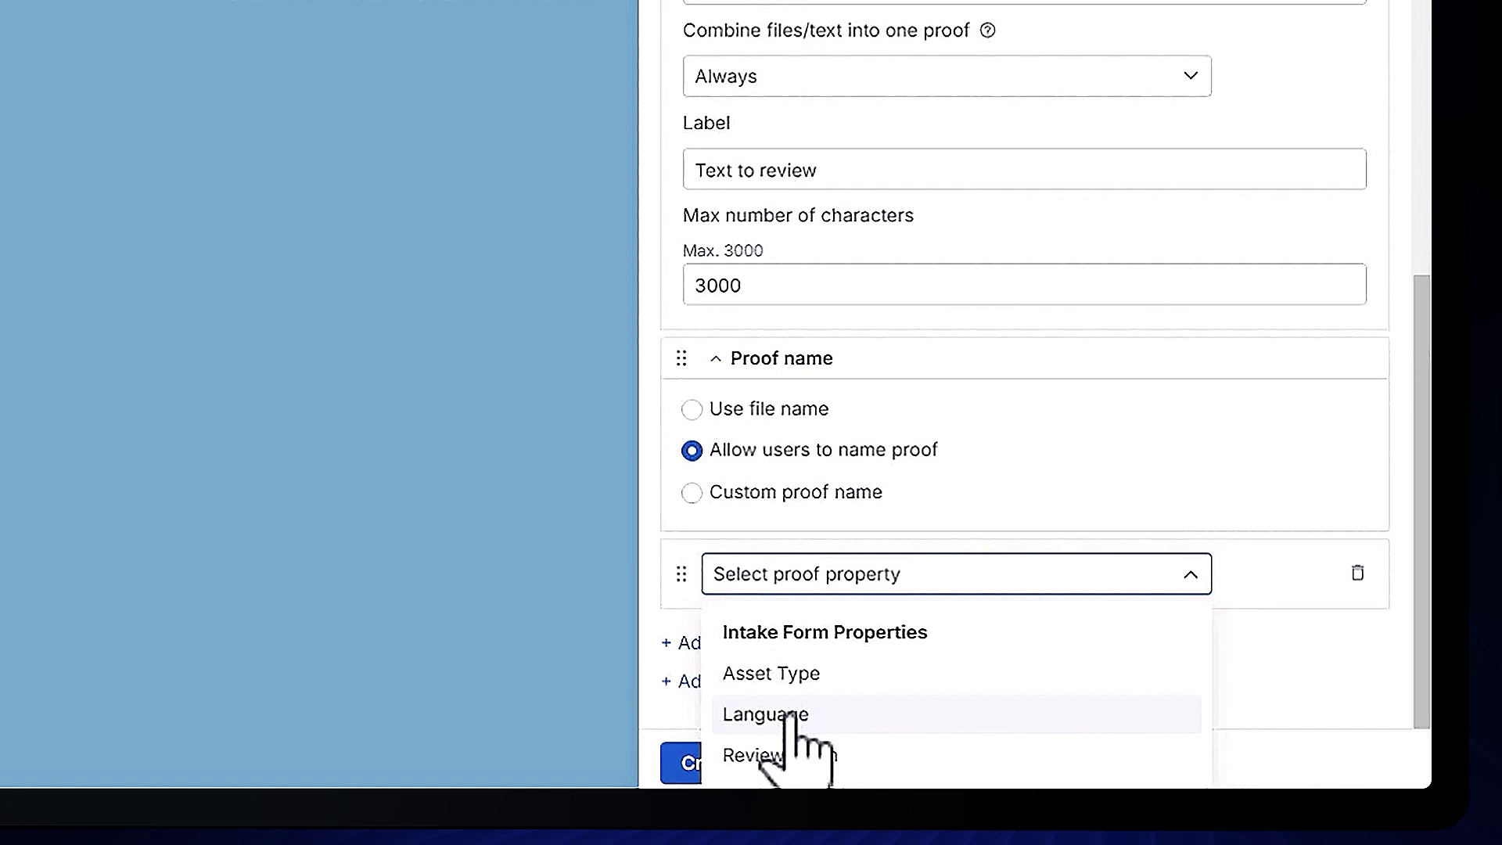
{"action": "left_click", "coordinate": [796, 716]}
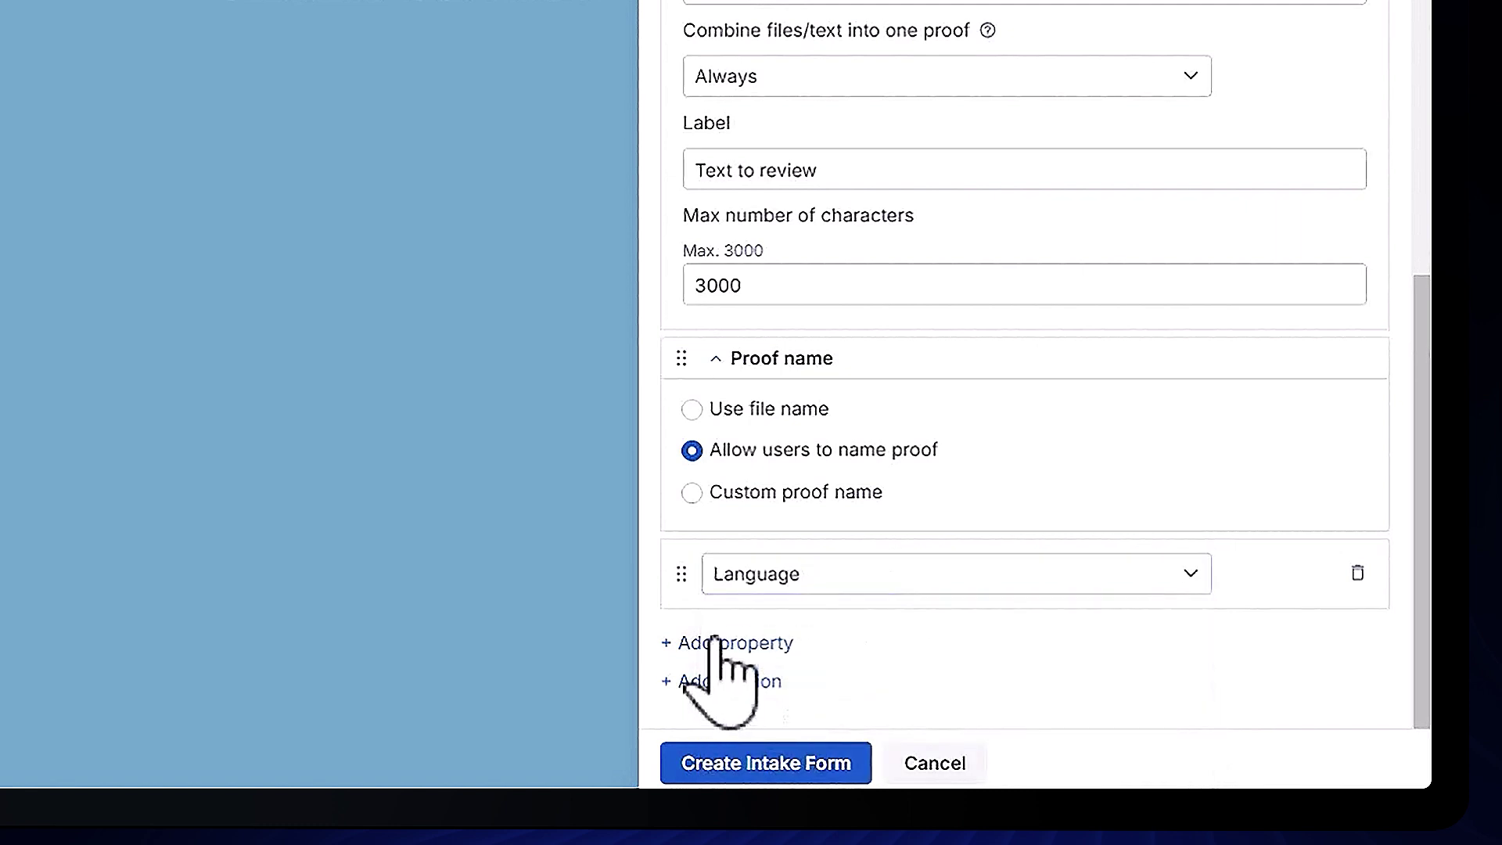
Add a Review Team property, create the form, and open its public page
{"action": "left_click", "coordinate": [719, 644]}
{"action": "left_click", "coordinate": [810, 652]}
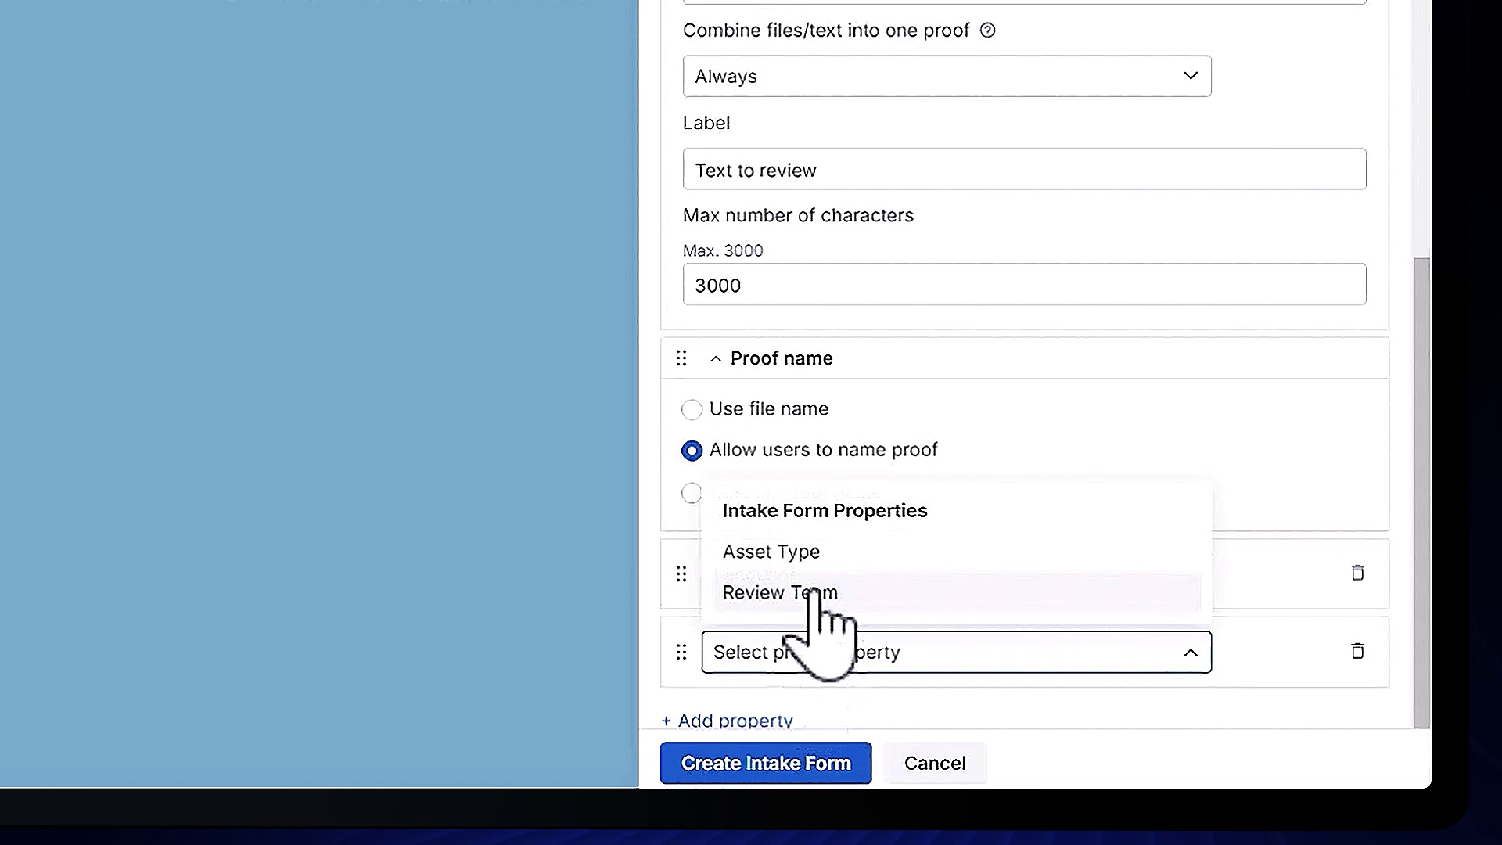
{"action": "left_click", "coordinate": [815, 593]}
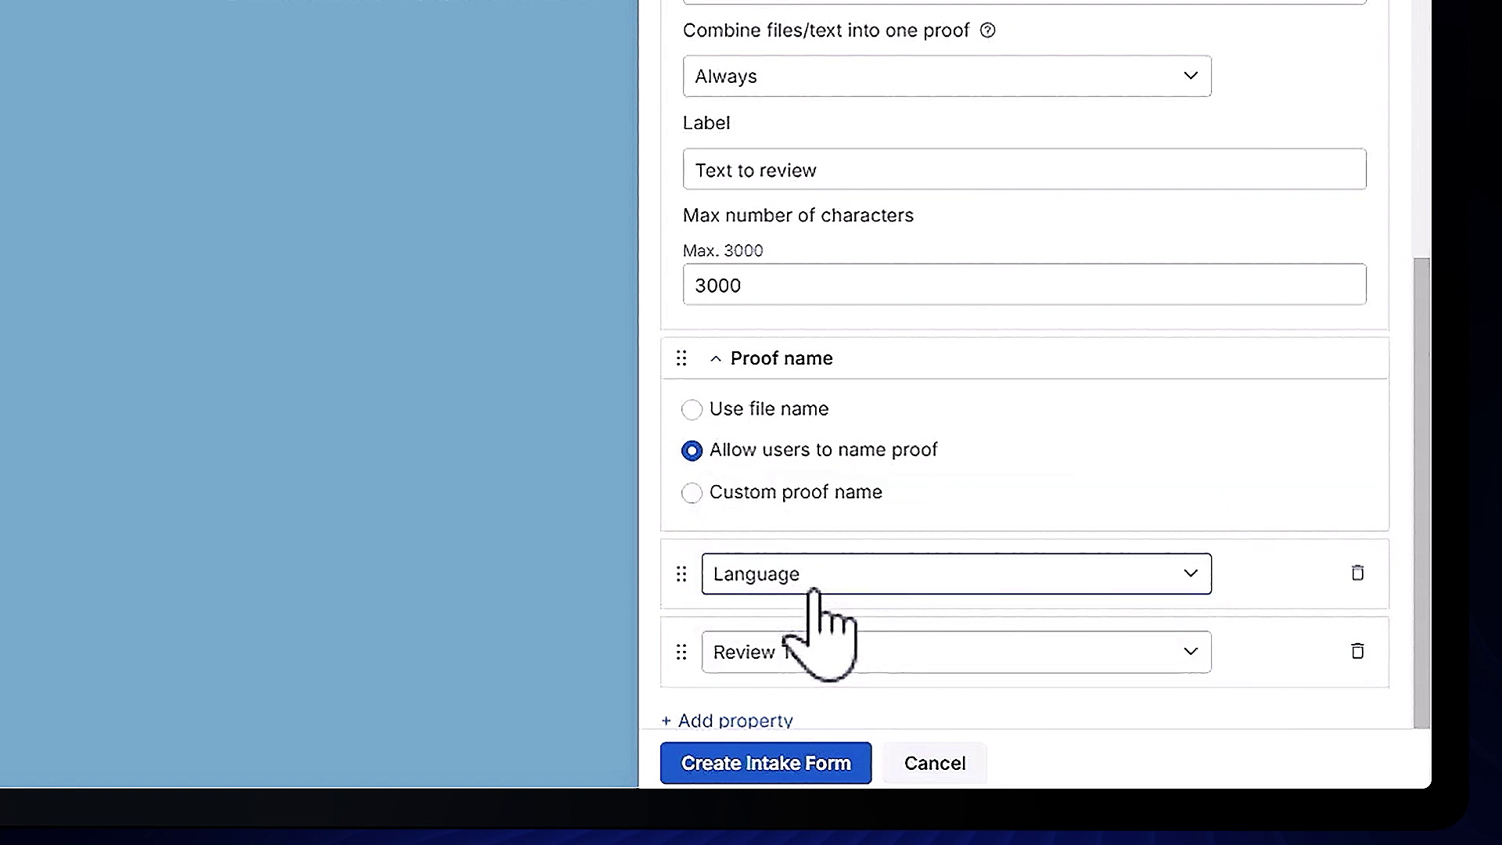
{"action": "left_click", "coordinate": [740, 763]}
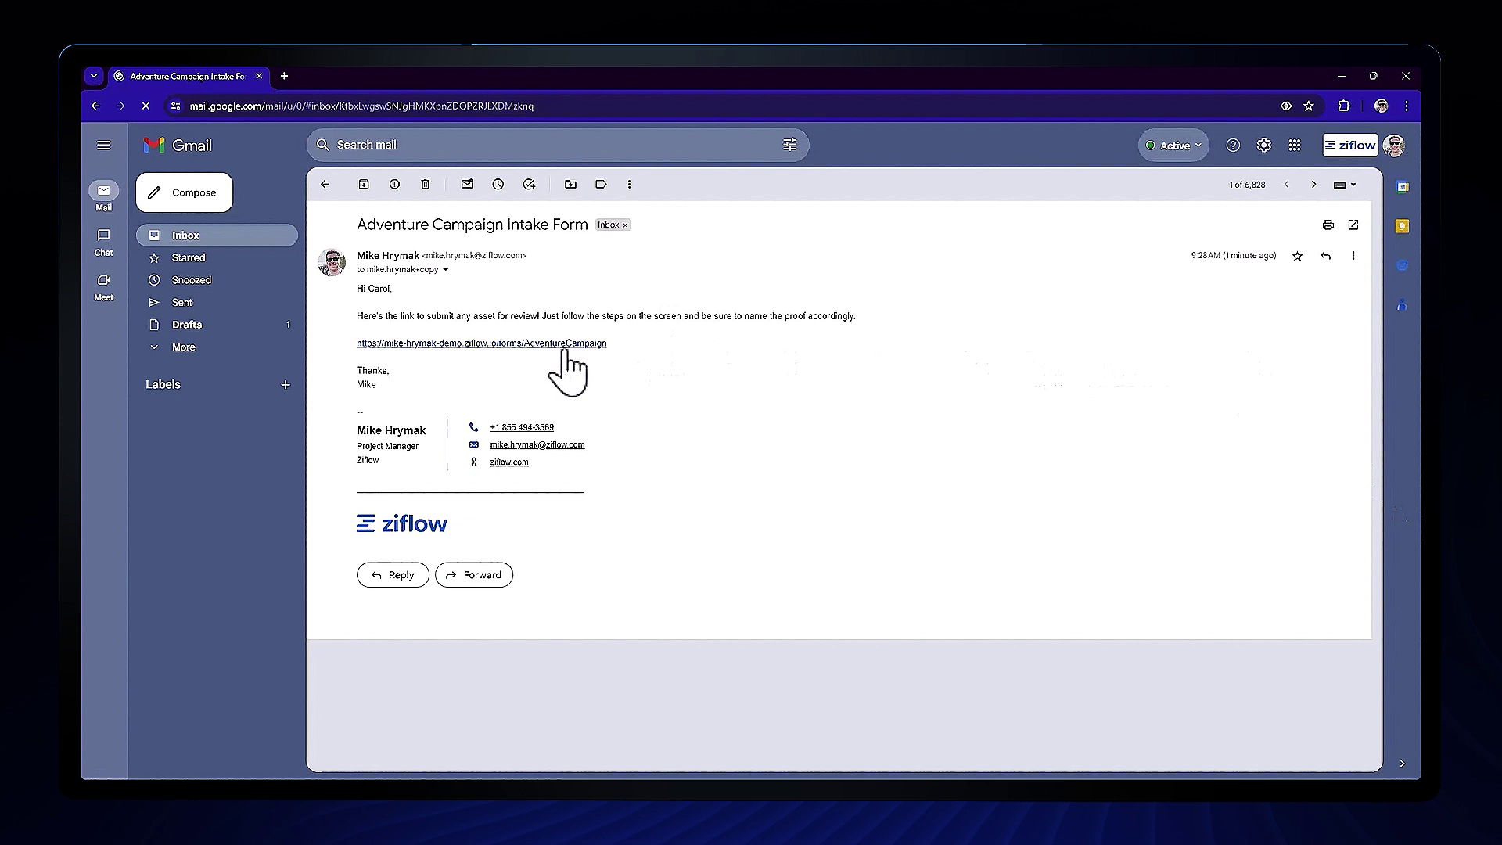
{"action": "left_click", "coordinate": [576, 343]}
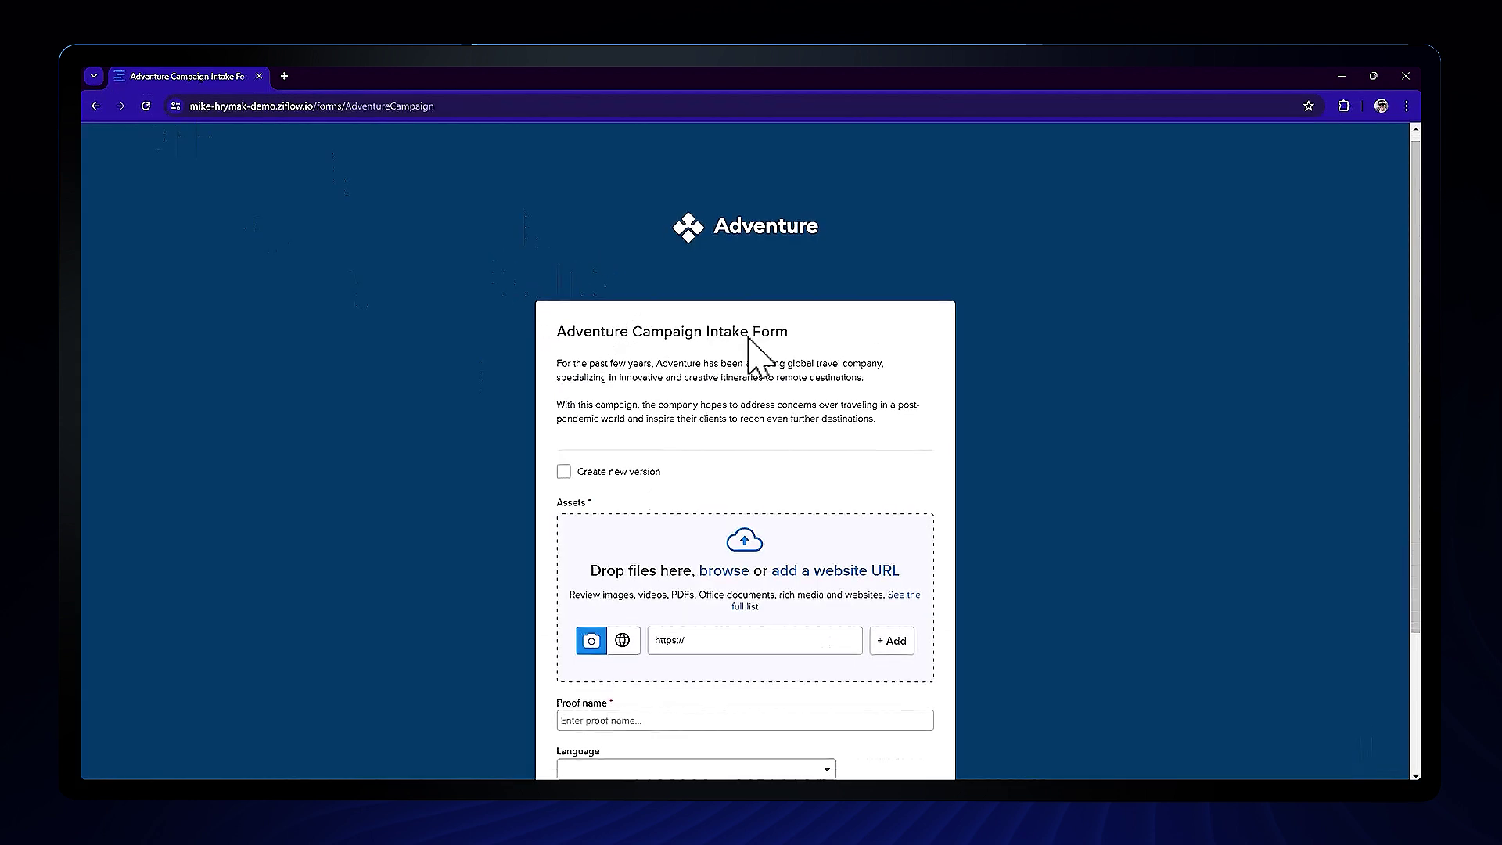
{"action": "scroll", "coordinate": [610, 363], "scroll_direction": "down", "scroll_amount": 3}
Add Brochure - Landscape v1.pdf to the Assets as a brand-new proof
{"action": "left_click", "coordinate": [601, 348]}
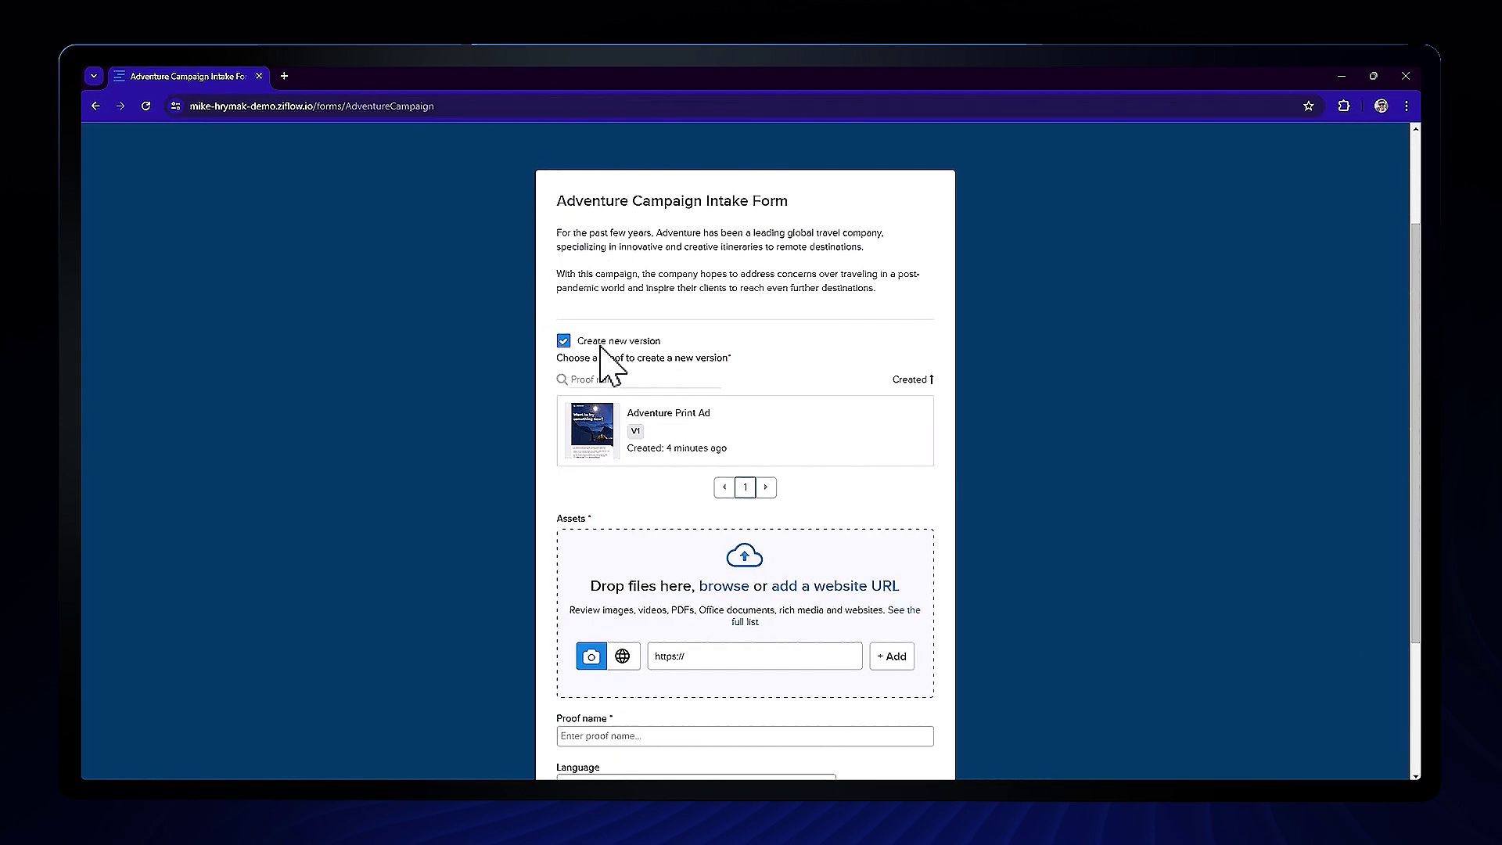
{"action": "left_click", "coordinate": [601, 348]}
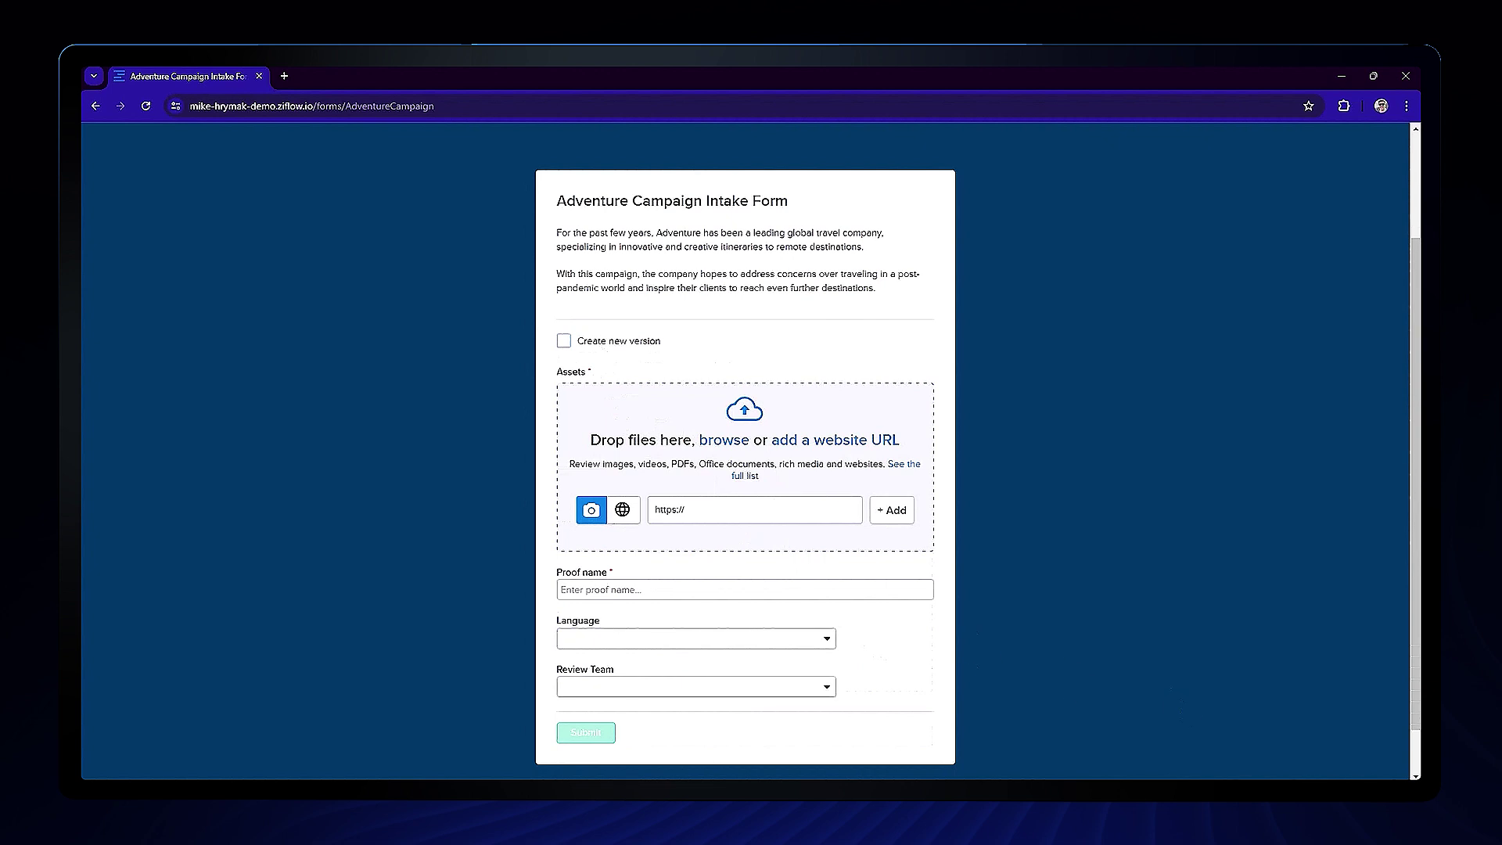
{"action": "left_click_drag", "start_coordinate": [940, 353], "coordinate": [619, 456]}
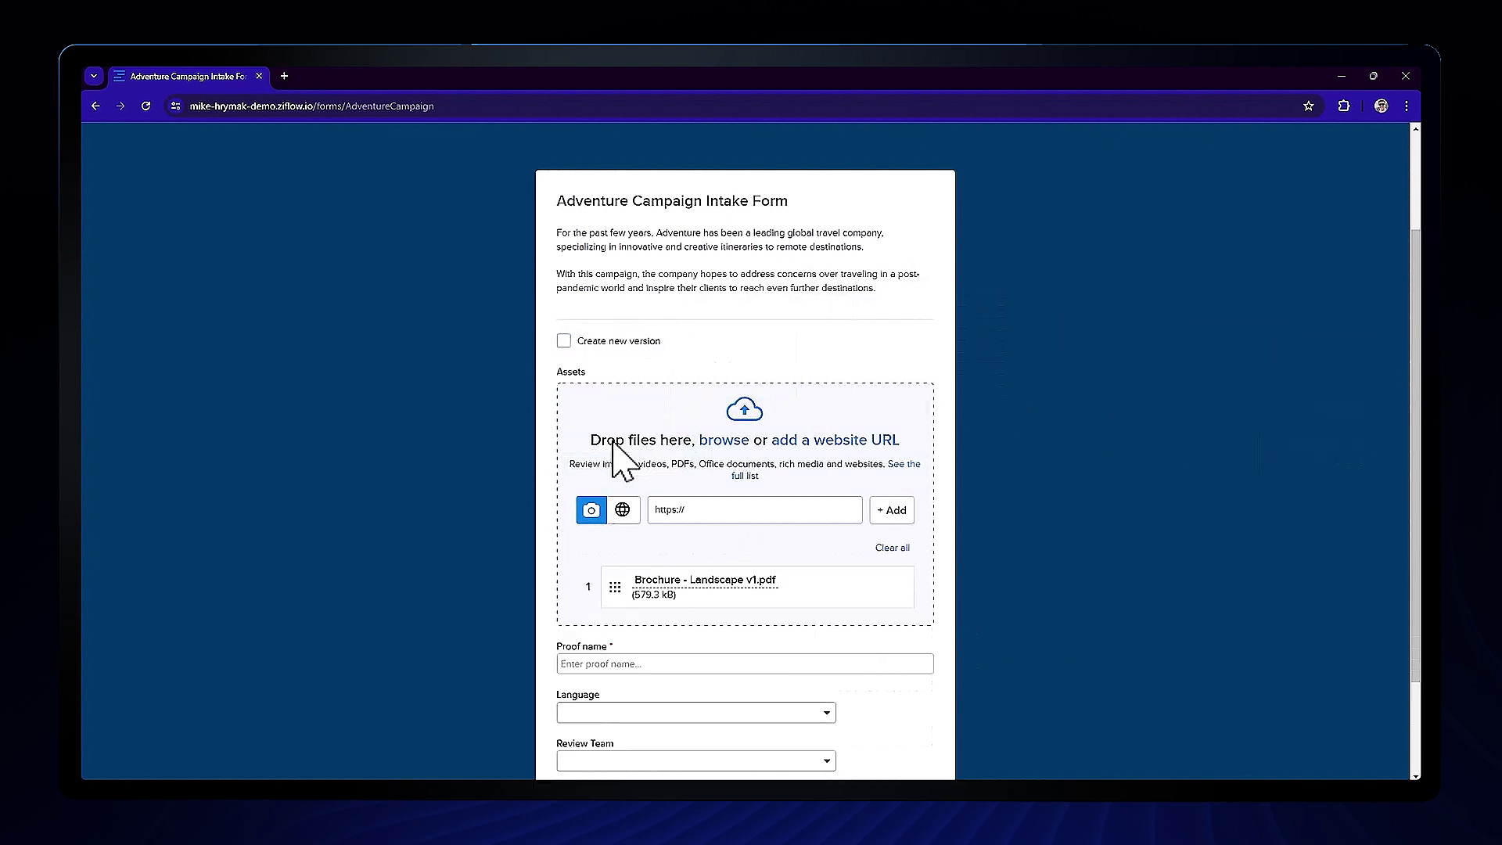
{"action": "scroll", "coordinate": [627, 516], "scroll_direction": "down", "scroll_amount": 3}
Name the proof Adventure Brochure - Landscape and set its language to English
{"action": "left_click", "coordinate": [627, 517]}
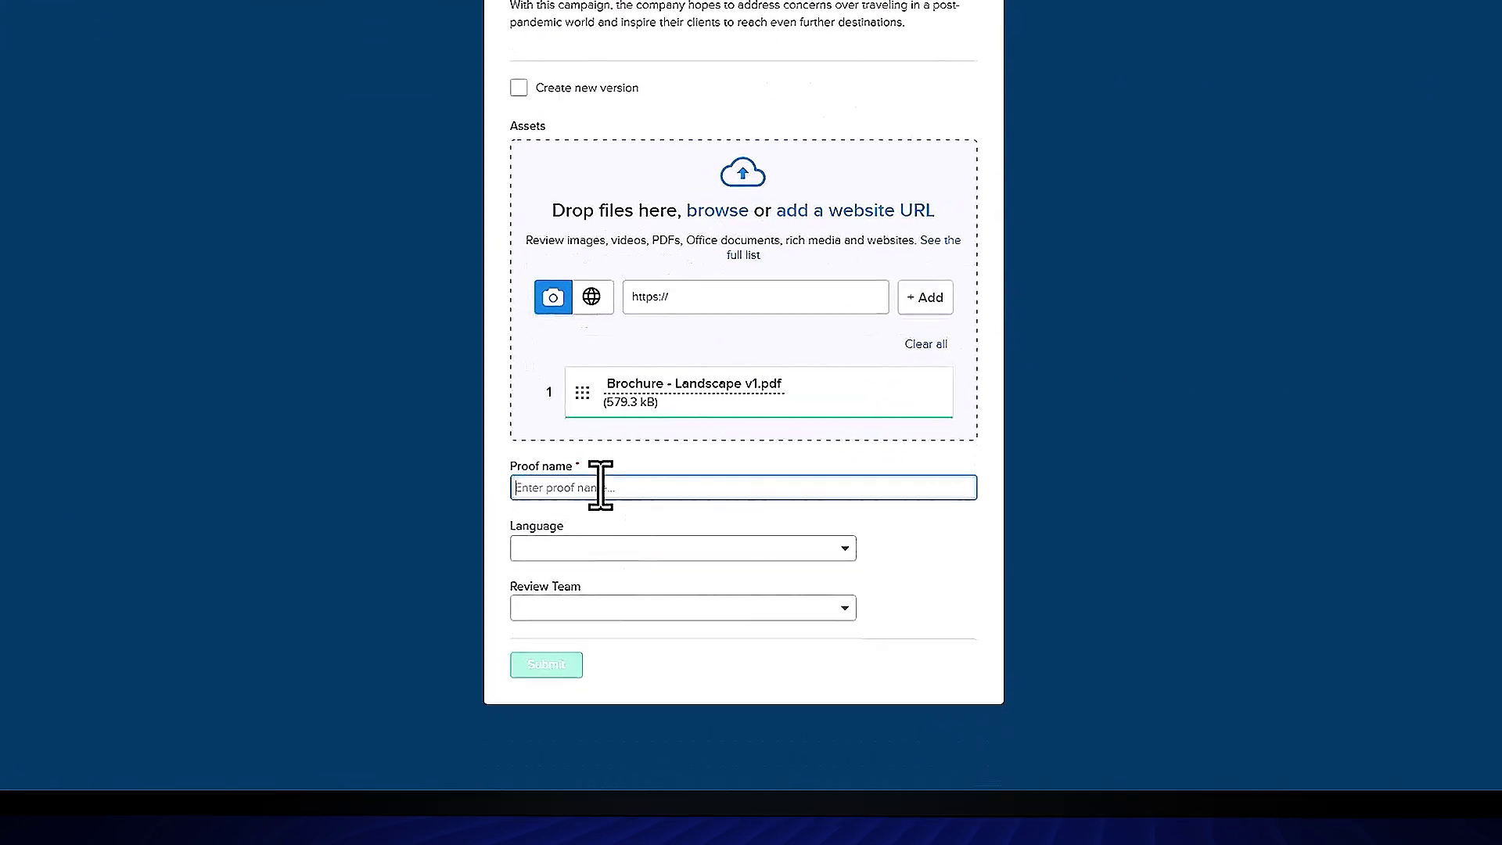
{"action": "type", "text": "Adven"}
{"action": "type", "text": "ture "}
{"action": "type", "text": "Brochure"}
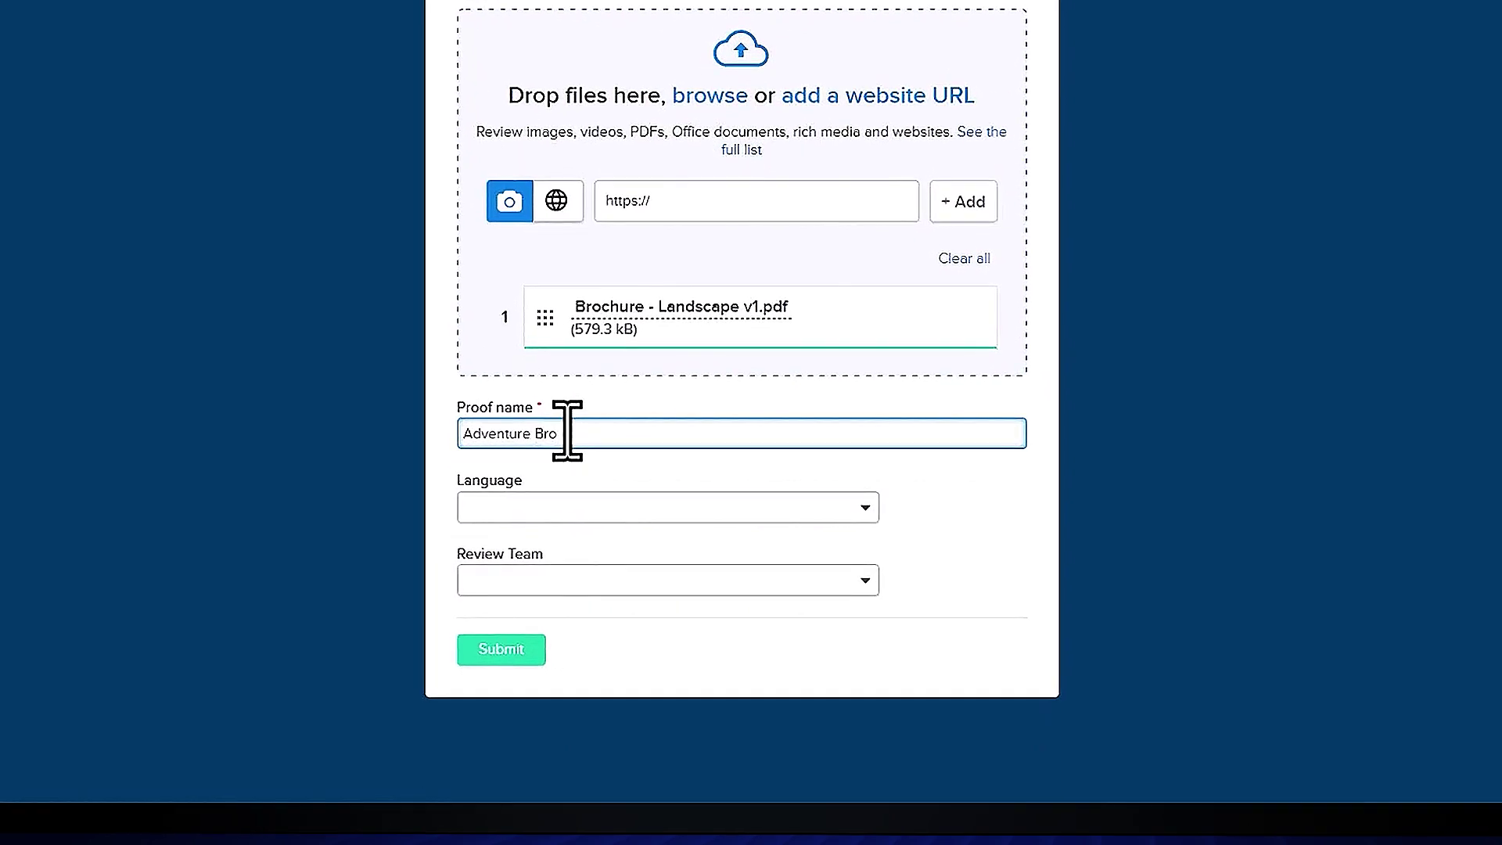
{"action": "type", "text": " - Landscape"}
{"action": "left_click", "coordinate": [667, 507]}
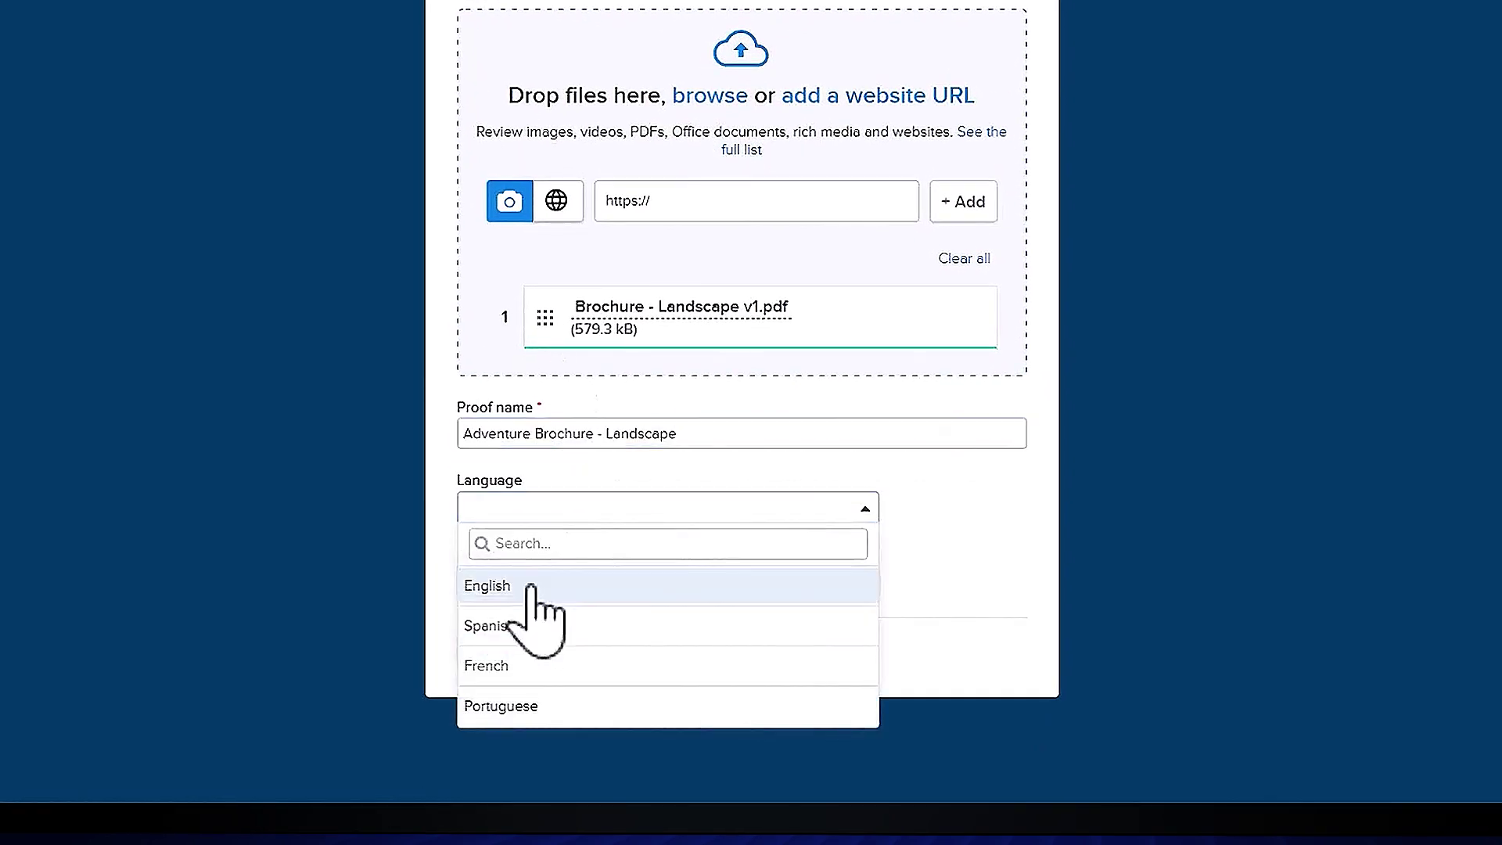
{"action": "left_click", "coordinate": [530, 587]}
{"action": "left_click", "coordinate": [667, 581]}
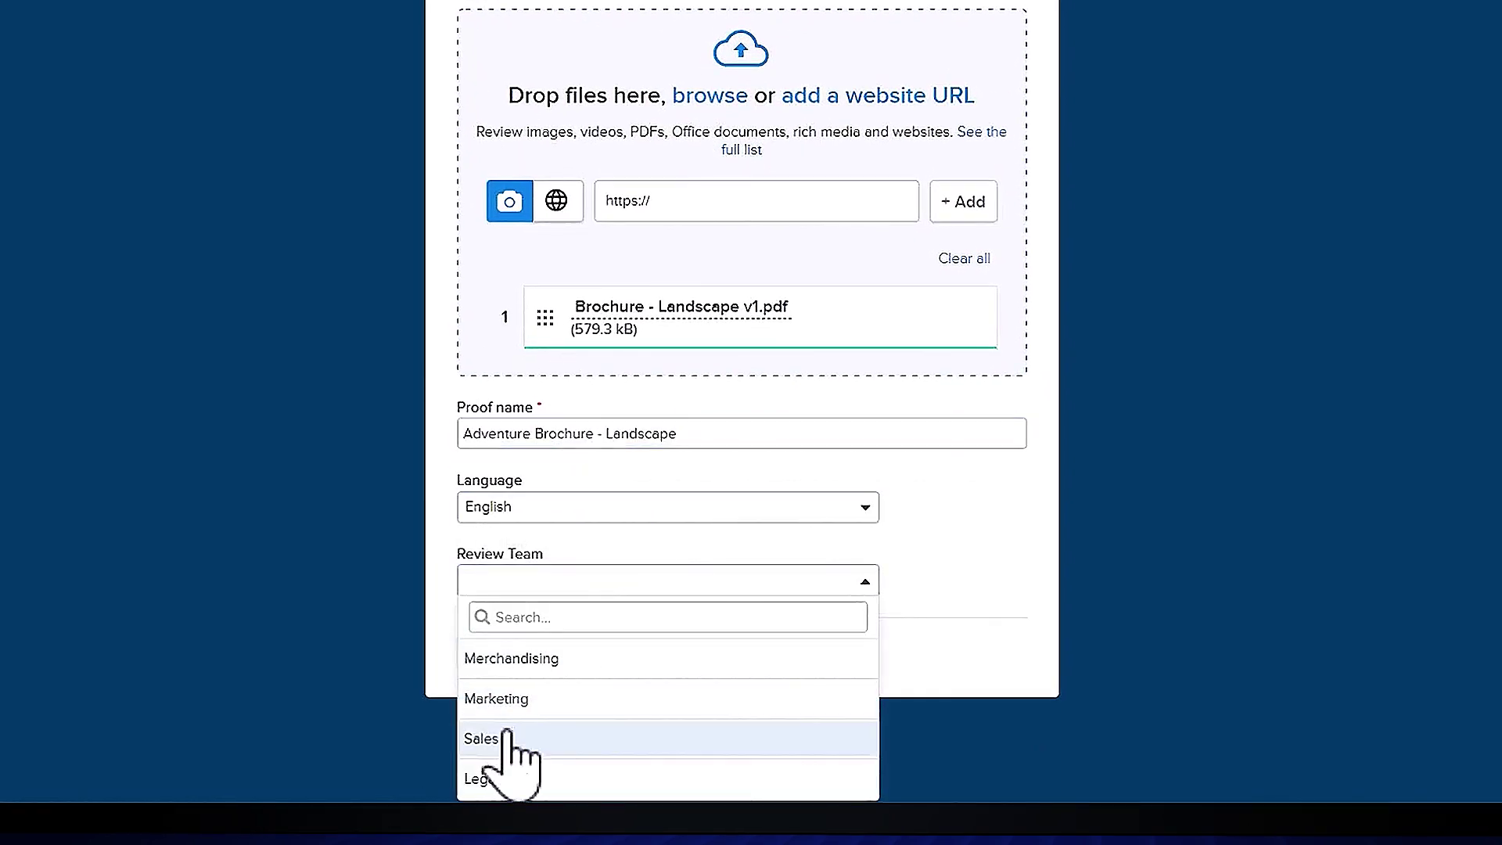
Choose Sales as the review team and submit the form
{"action": "left_click", "coordinate": [504, 739]}
{"action": "left_click", "coordinate": [500, 649]}
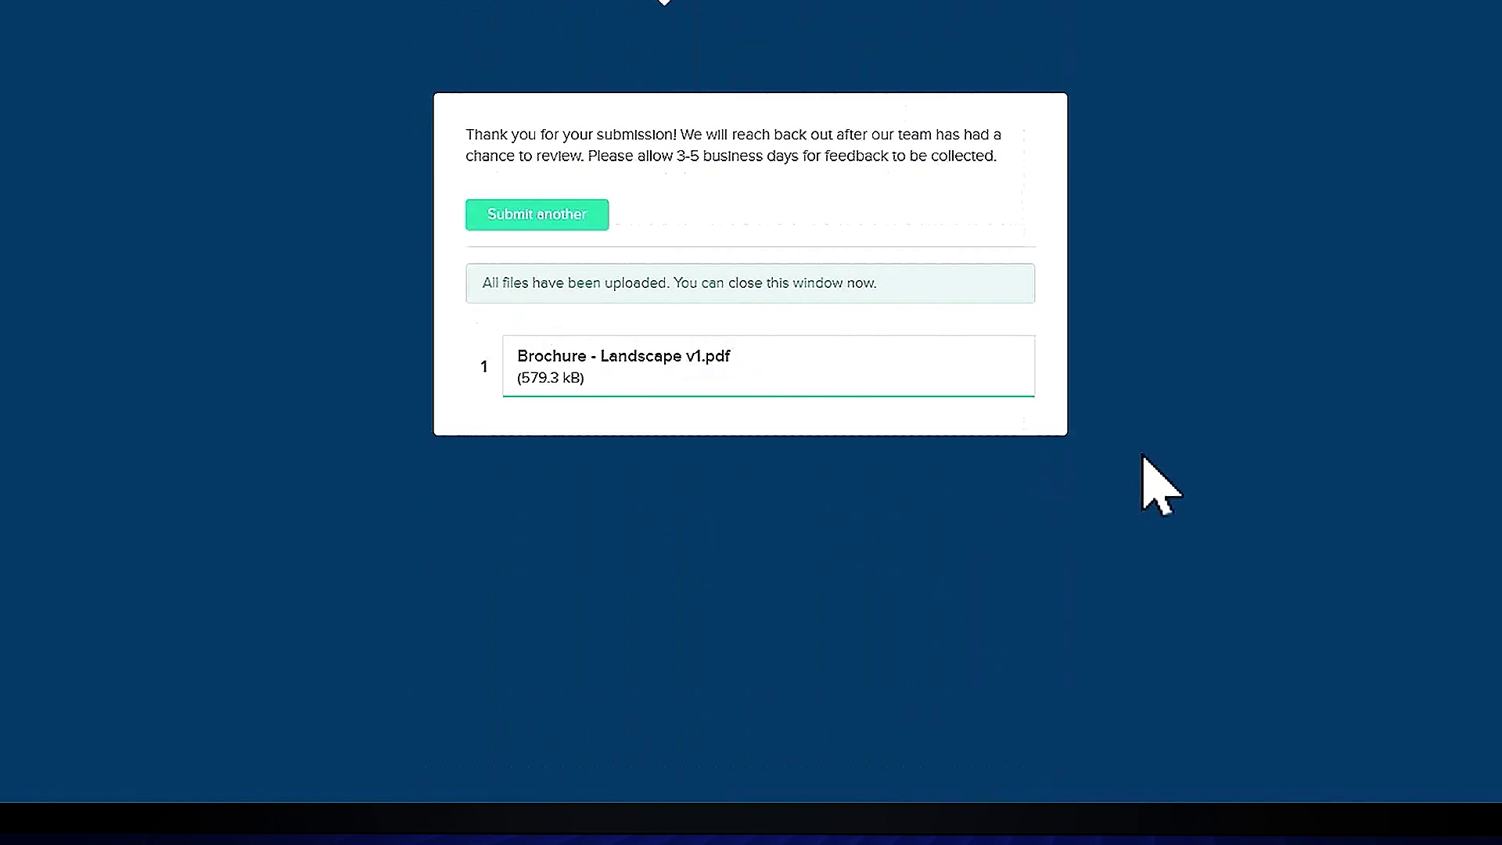